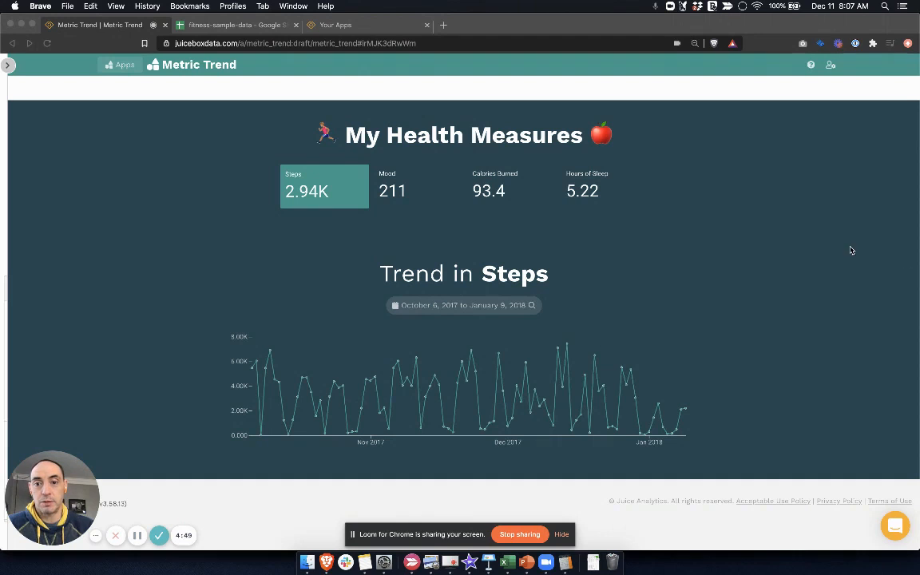
# Examine the example dashboard's four metric trends, the Steps range November 15, 2017 to January 8, 2018, and the fitness-sample-data spreadsheet
pyautogui.click(403, 190)
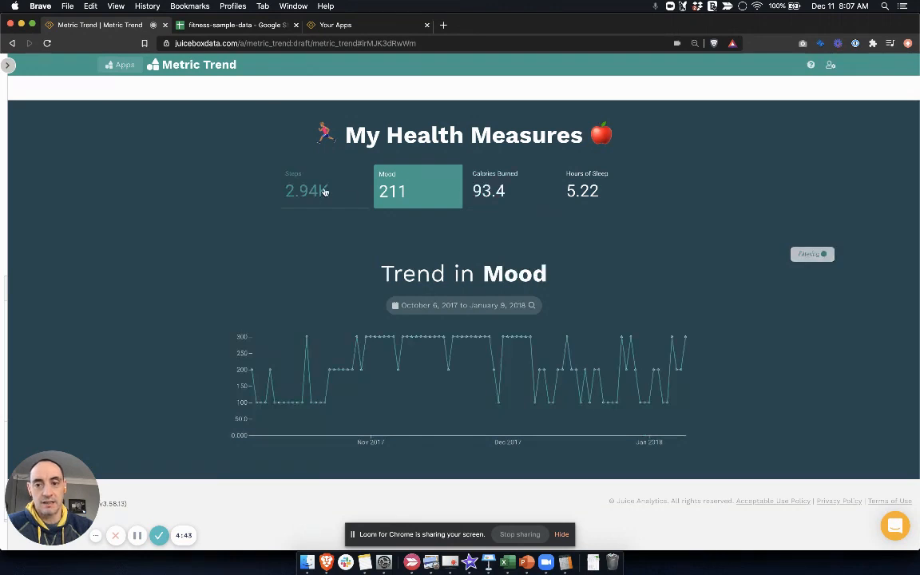
pyautogui.click(515, 195)
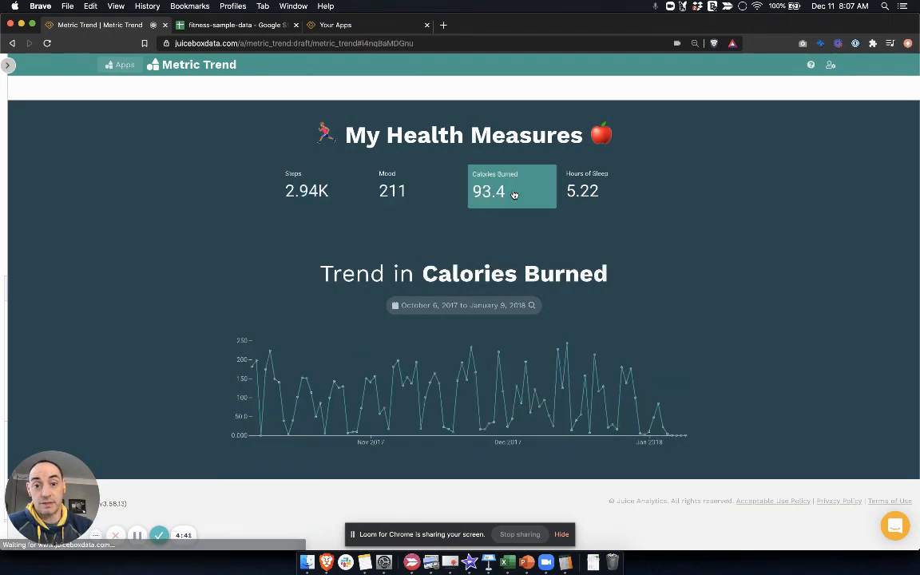
pyautogui.click(583, 195)
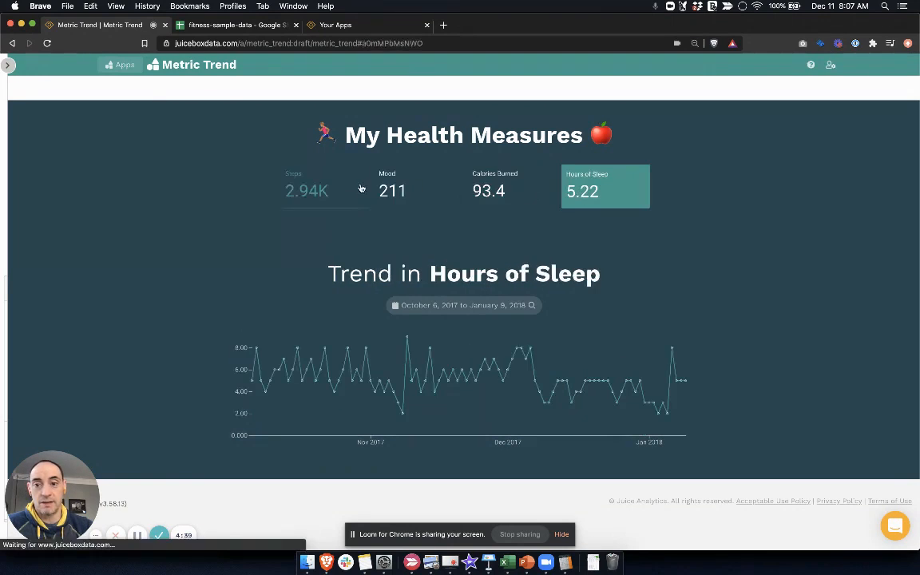
pyautogui.click(319, 191)
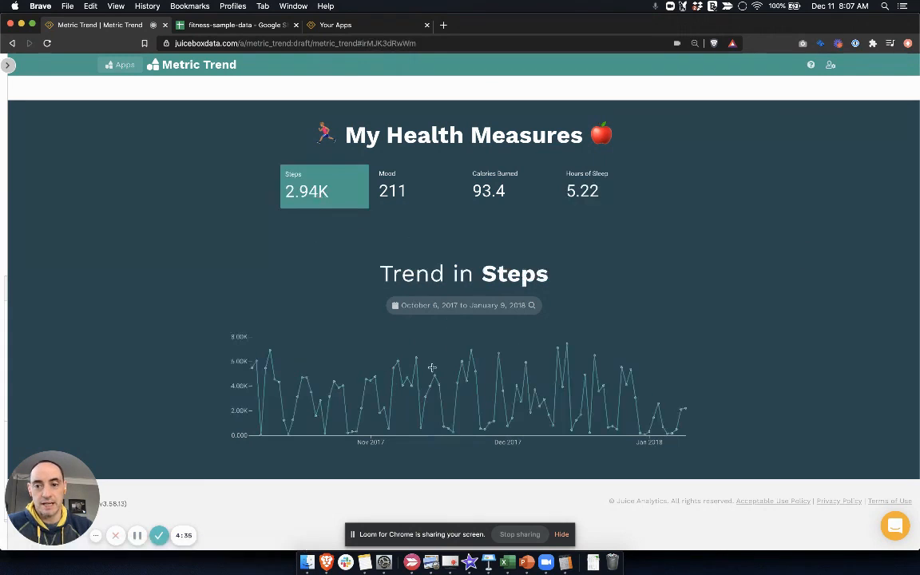
pyautogui.moveTo(436, 354); pyautogui.dragTo(679, 377)
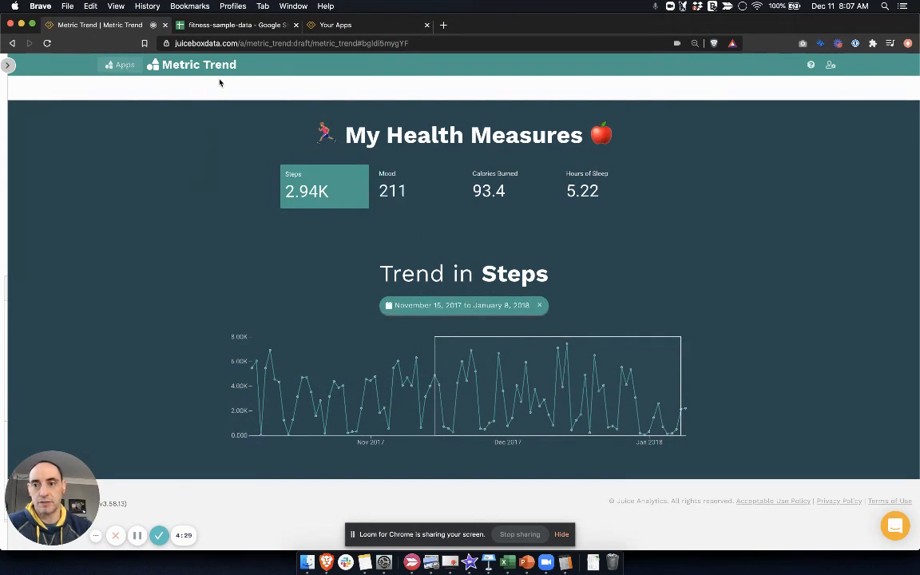
pyautogui.click(233, 26)
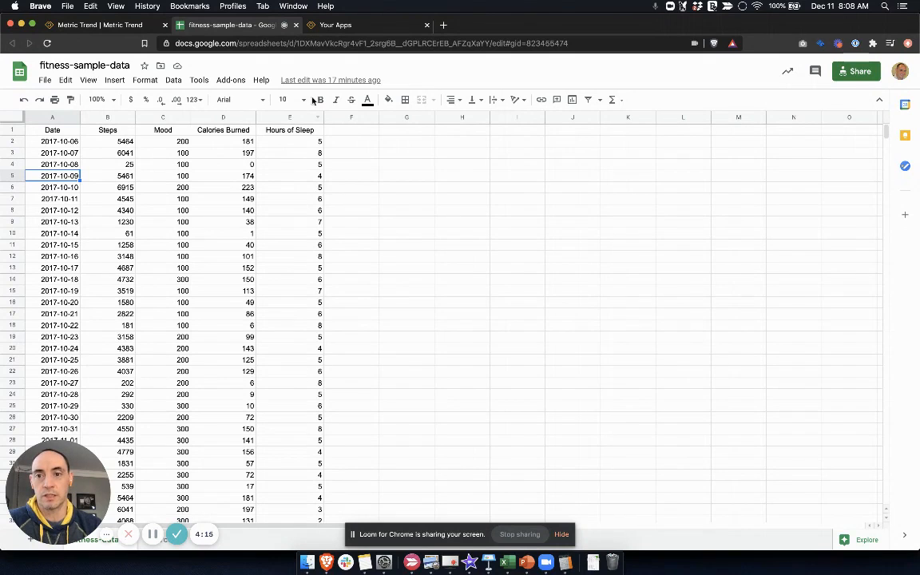
# Switch to the Juicebox apps list and start a new app titled "A fitness dashboard"
pyautogui.click(336, 25)
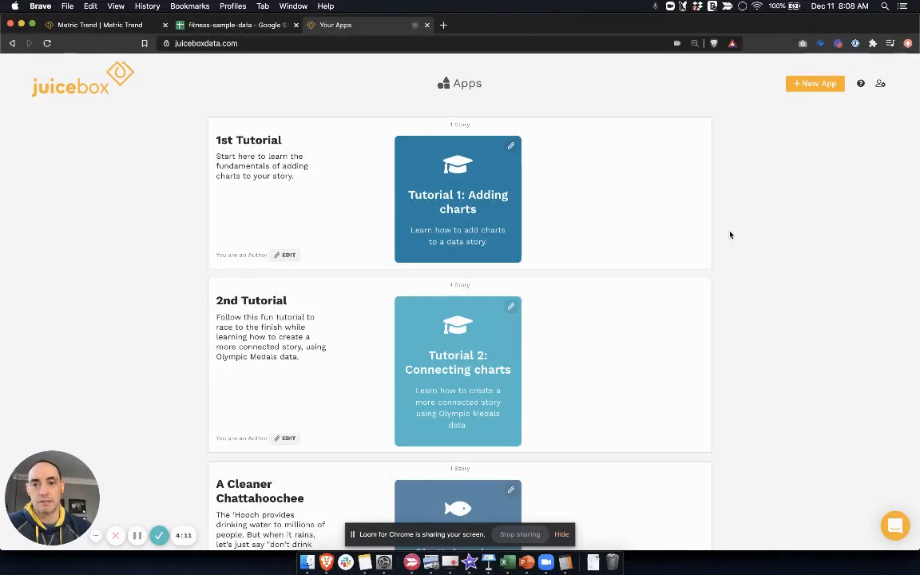
pyautogui.click(811, 88)
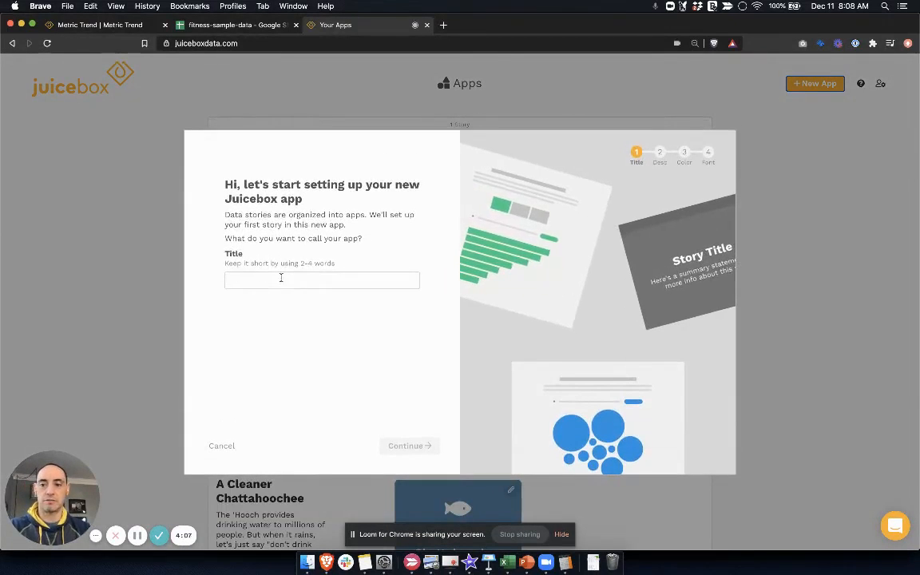
pyautogui.click(282, 278)
pyautogui.write('A f')
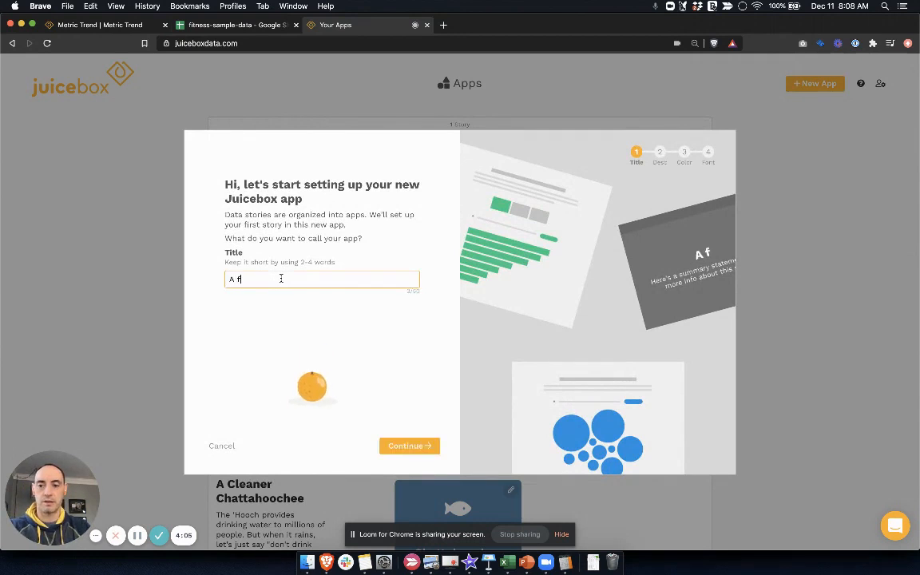
pyautogui.write('itness dash')
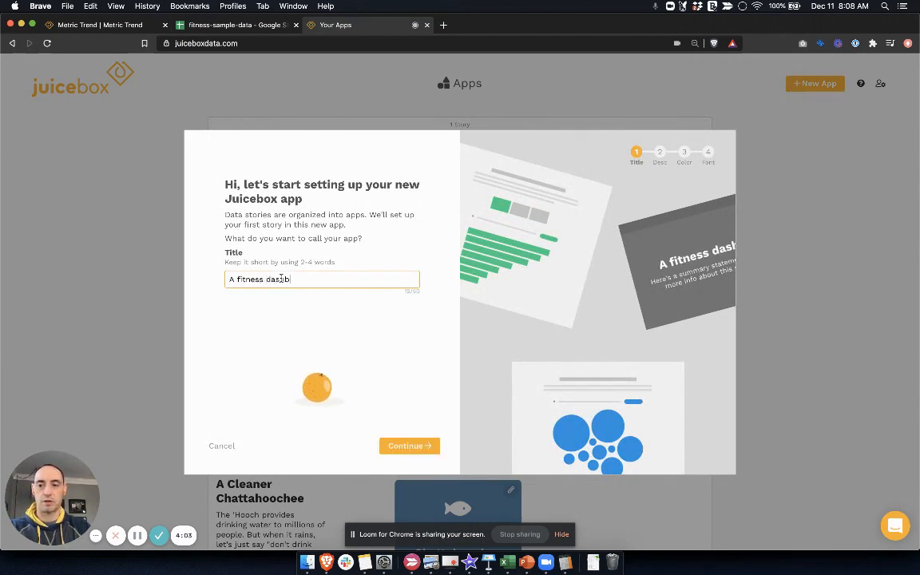
pyautogui.write('board')
pyautogui.click(418, 447)
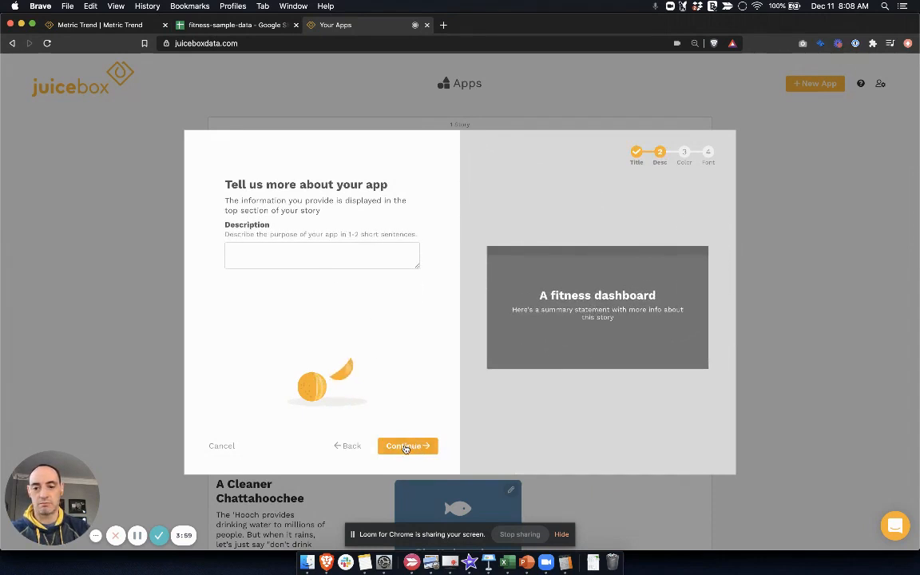
# Leave the new app's description empty and set its primary data color to hex 2a9d8f
pyautogui.click(405, 446)
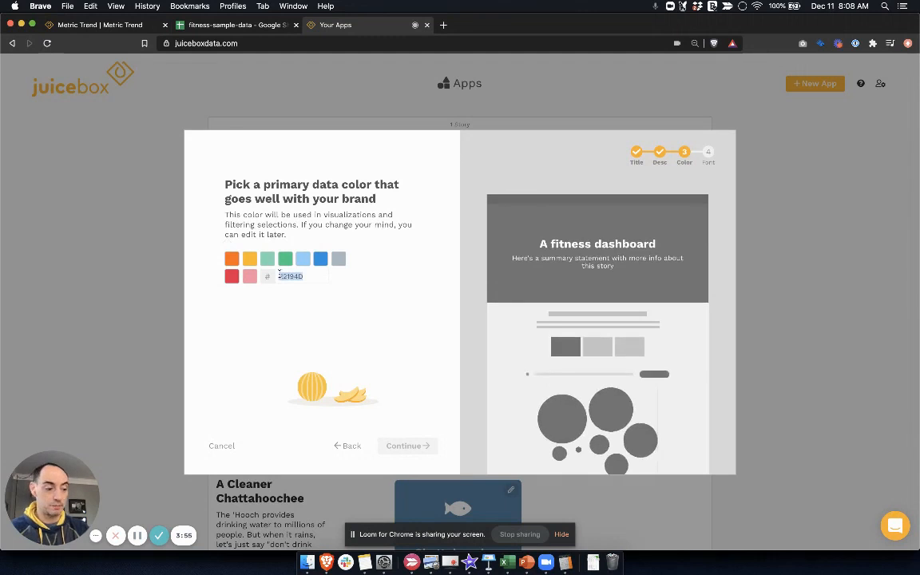
pyautogui.write('2a')
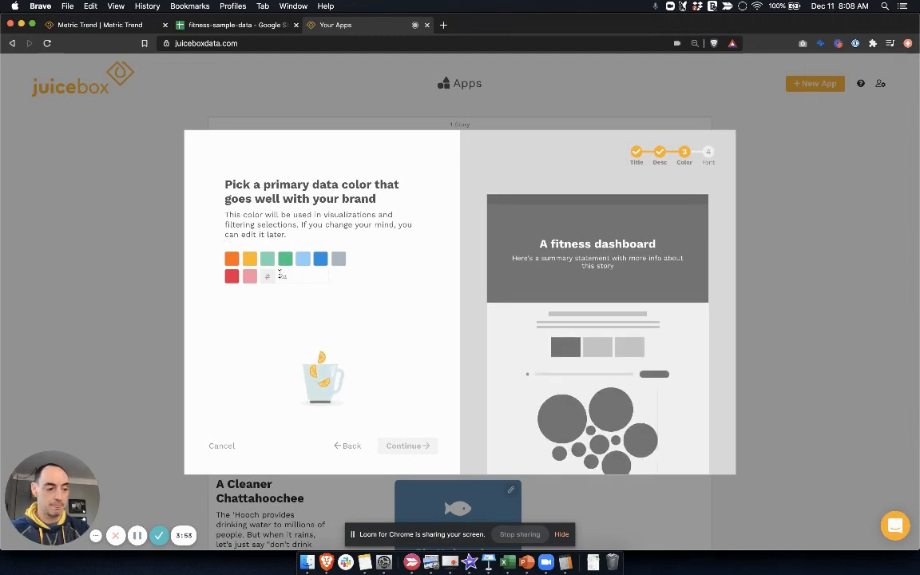
pyautogui.write('9d')
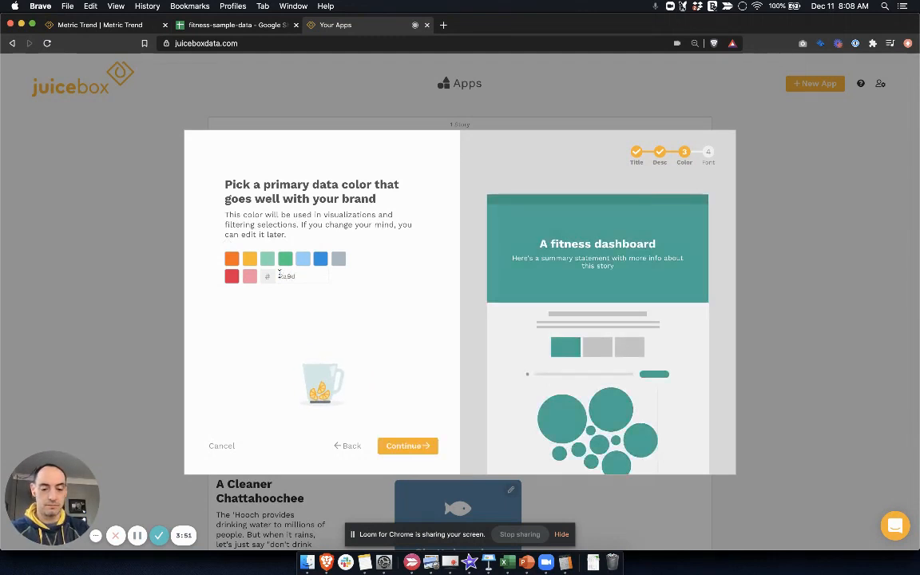
pyautogui.write('8f')
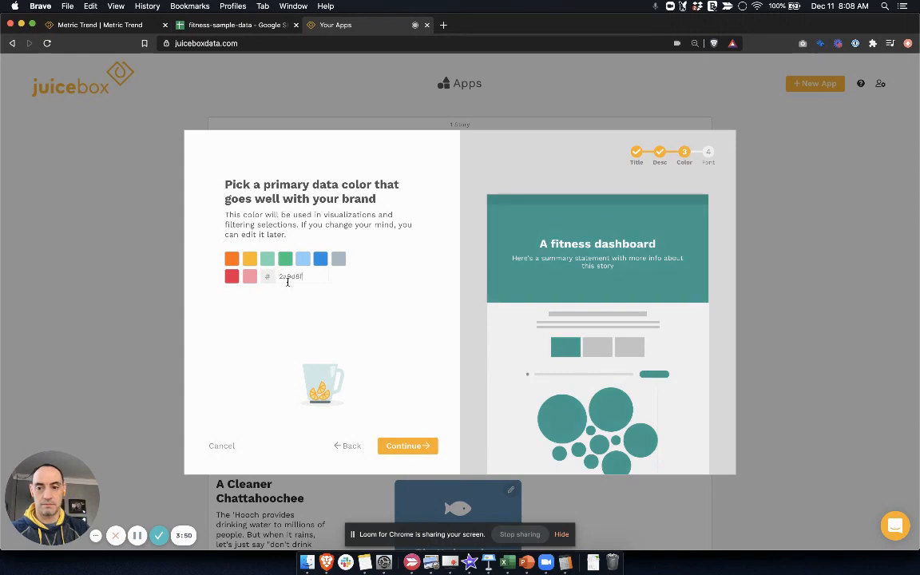
pyautogui.click(394, 447)
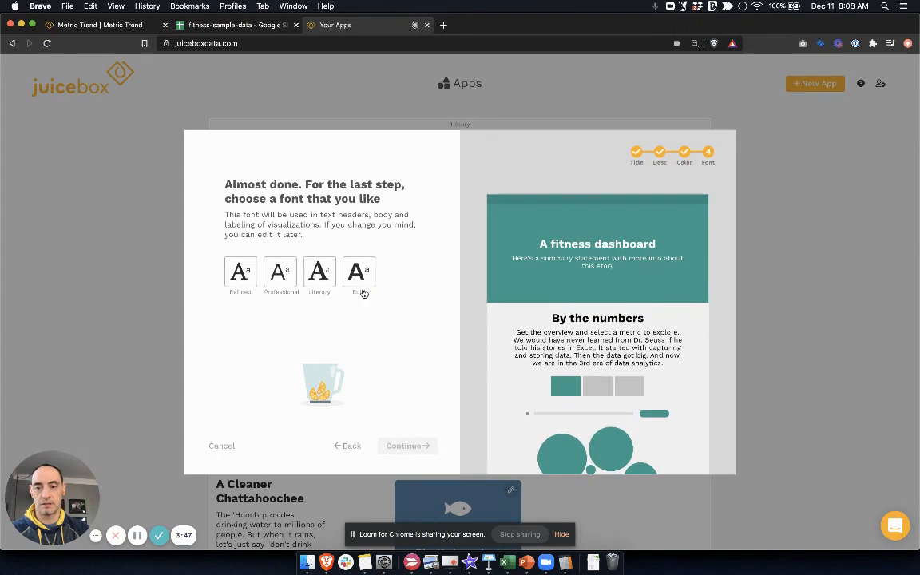
# Choose the Bold font style for the new app and create it
pyautogui.click(360, 278)
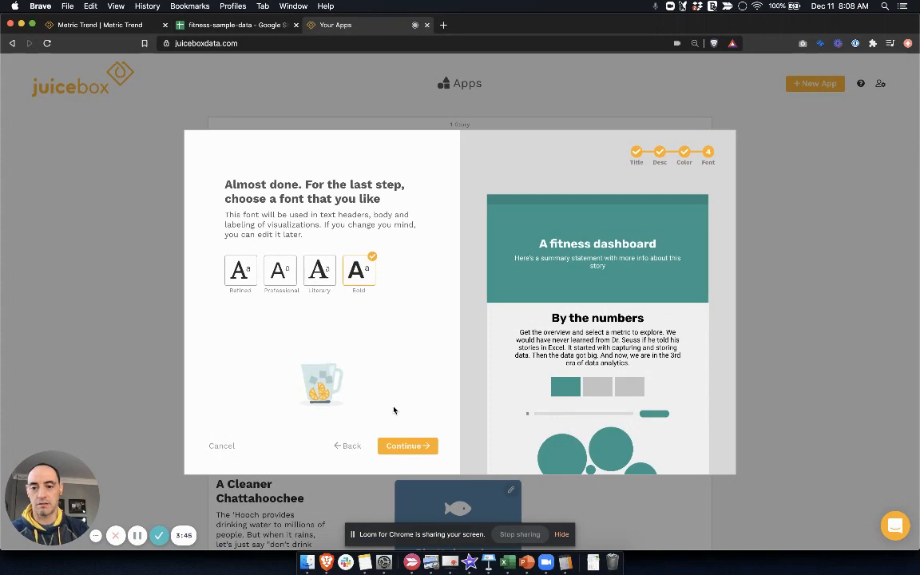
pyautogui.click(400, 444)
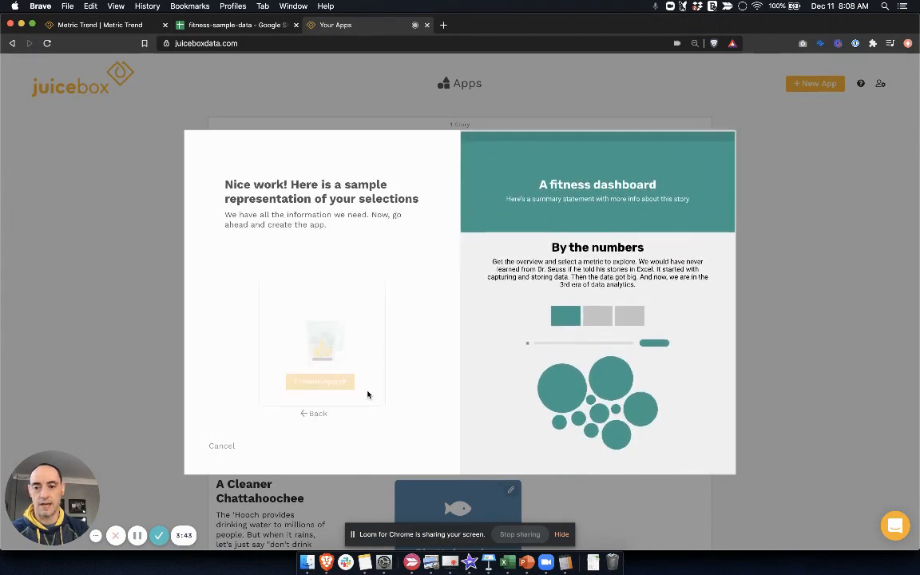
pyautogui.click(324, 351)
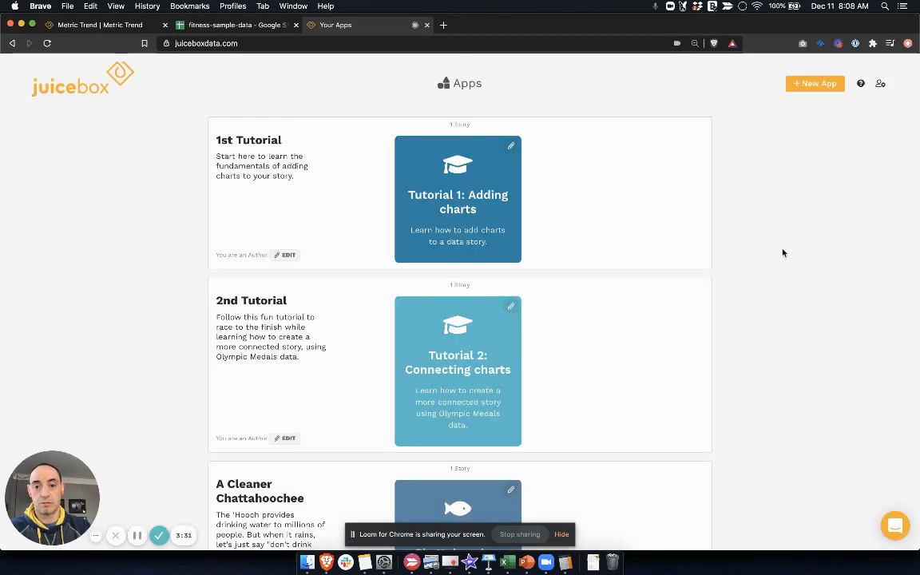
# Find the "A fitness dashboard" app in the apps list and open it for editing
pyautogui.press('super+f')
pyautogui.write('a fitn')
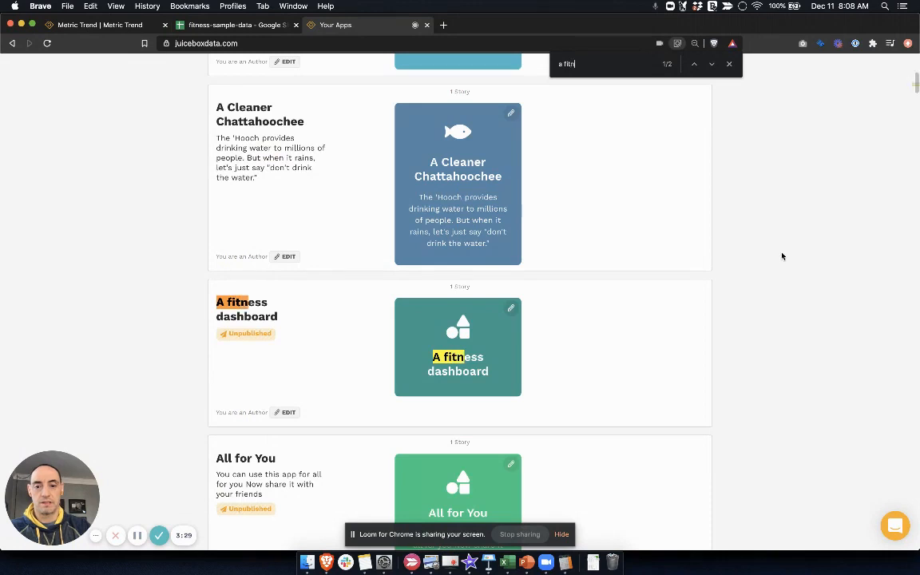
pyautogui.click(511, 308)
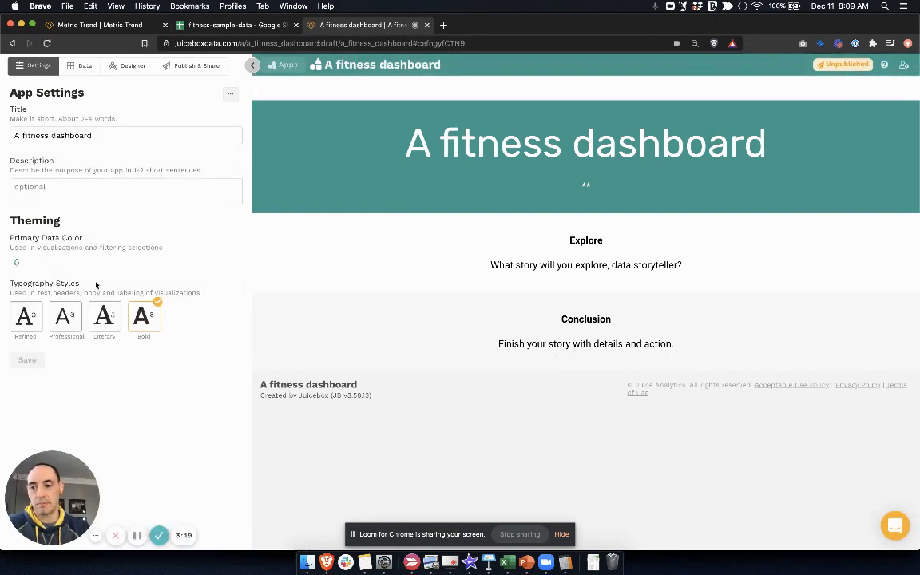
# Upload fitness-sample-data.csv as the app's data source and automatically add all five columns as dimensions and measures
pyautogui.click(80, 68)
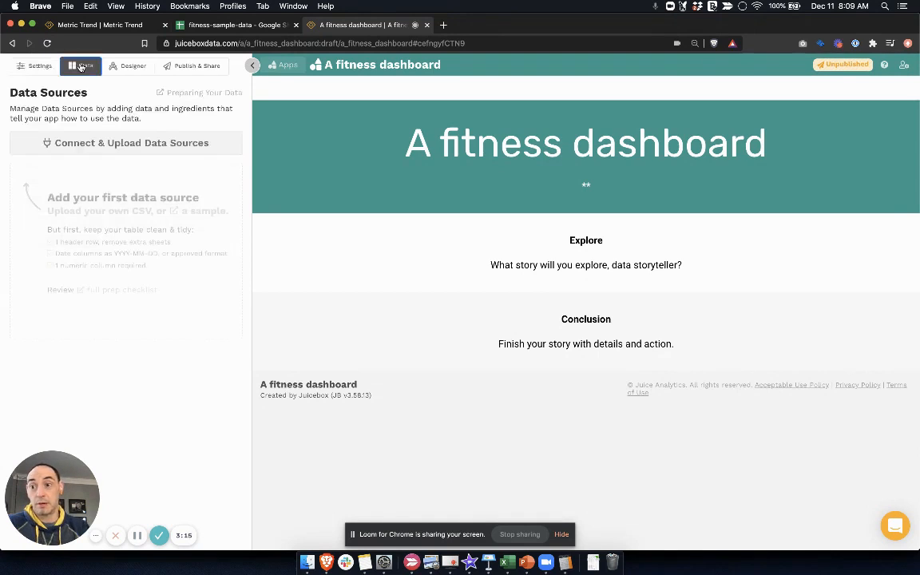
pyautogui.click(94, 143)
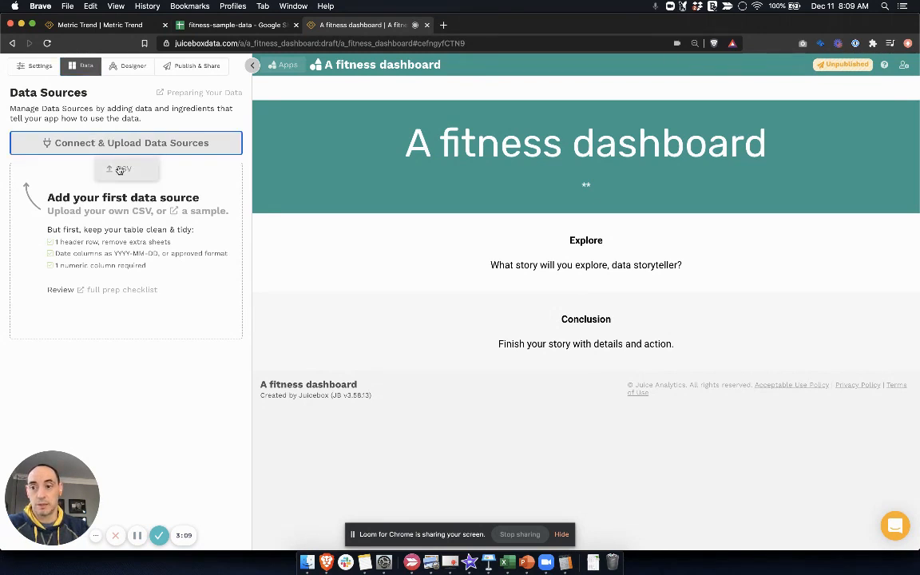
pyautogui.click(118, 167)
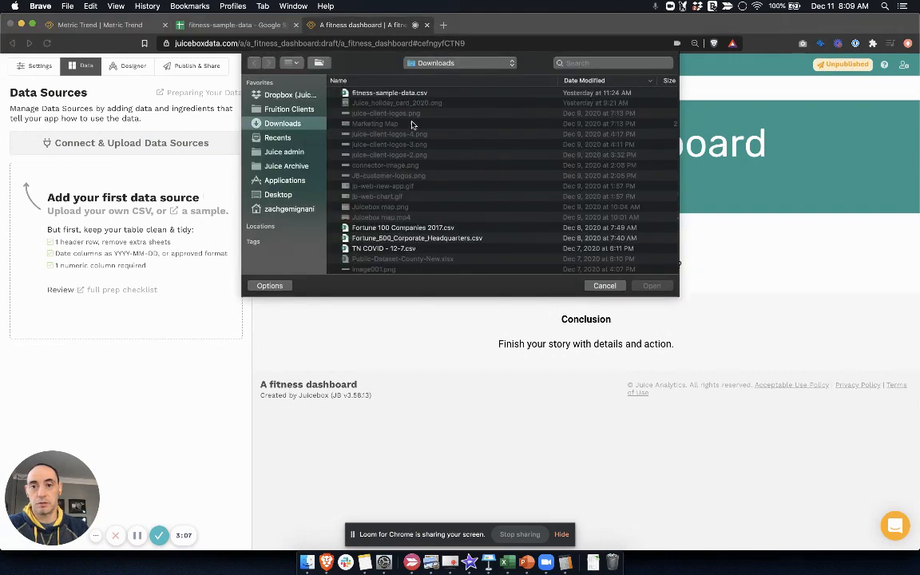
pyautogui.click(398, 94)
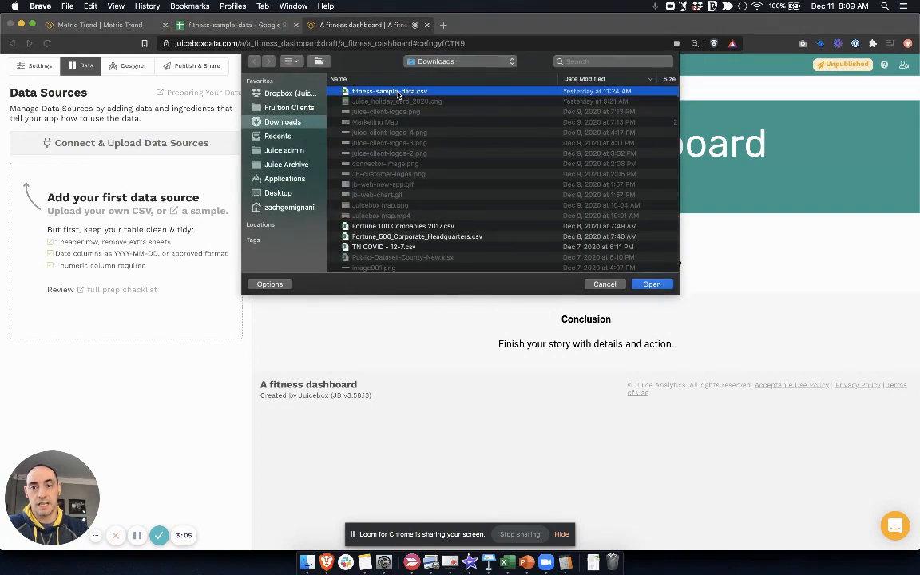
pyautogui.doubleClick(398, 94)
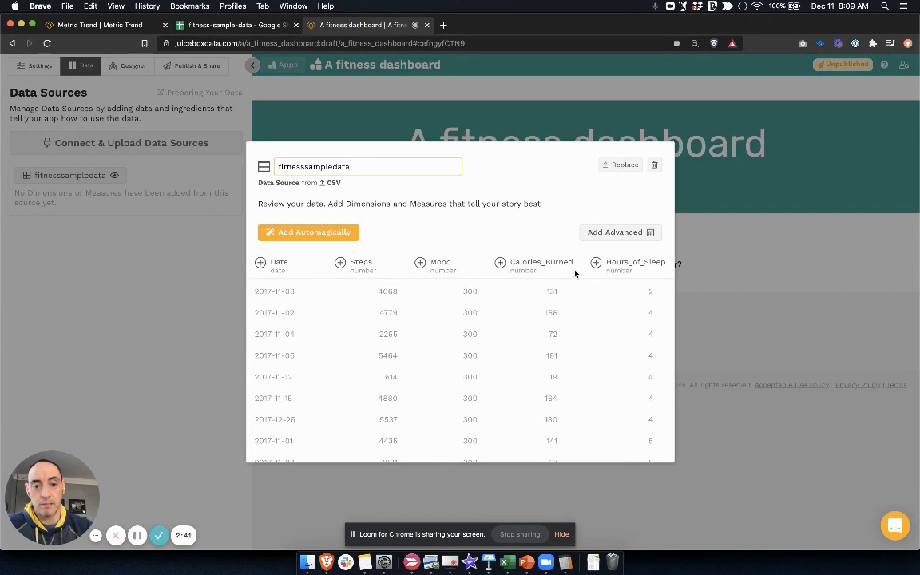
pyautogui.click(307, 233)
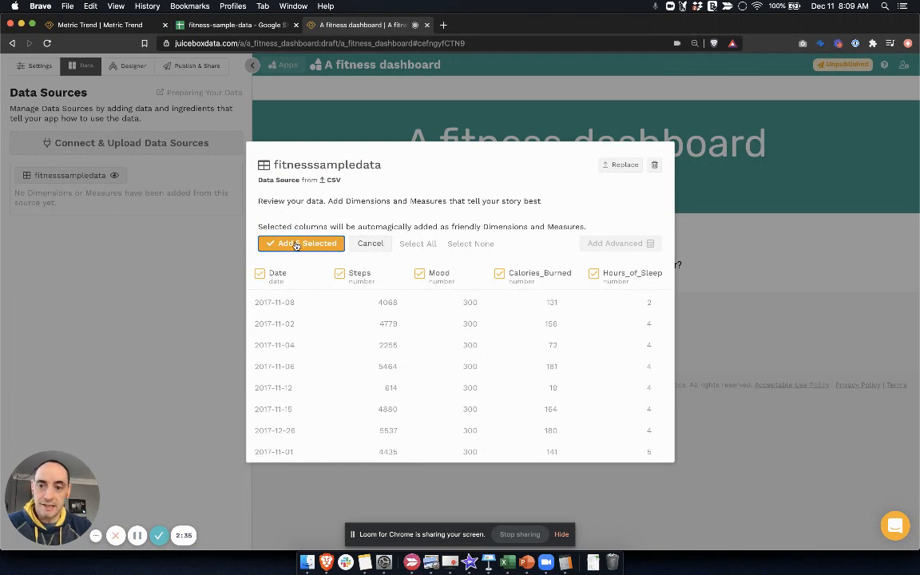
pyautogui.click(296, 244)
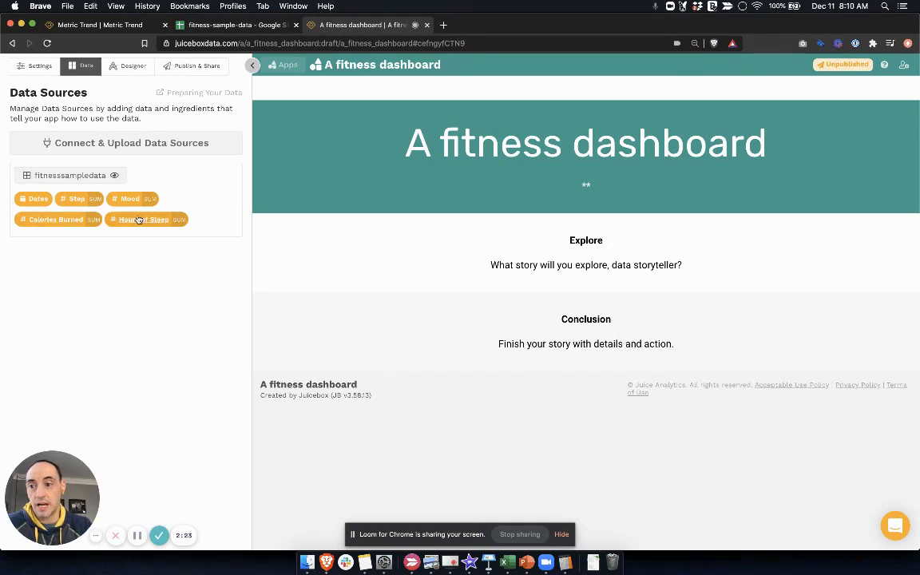
# Set the Step measure's aggregation to Average and save its definition
pyautogui.click(88, 201)
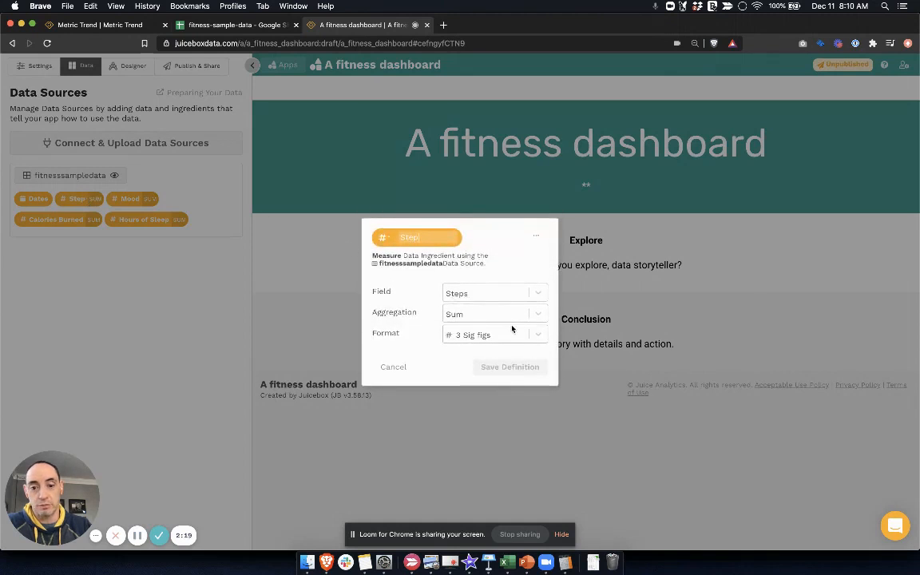
pyautogui.click(536, 318)
pyautogui.click(480, 391)
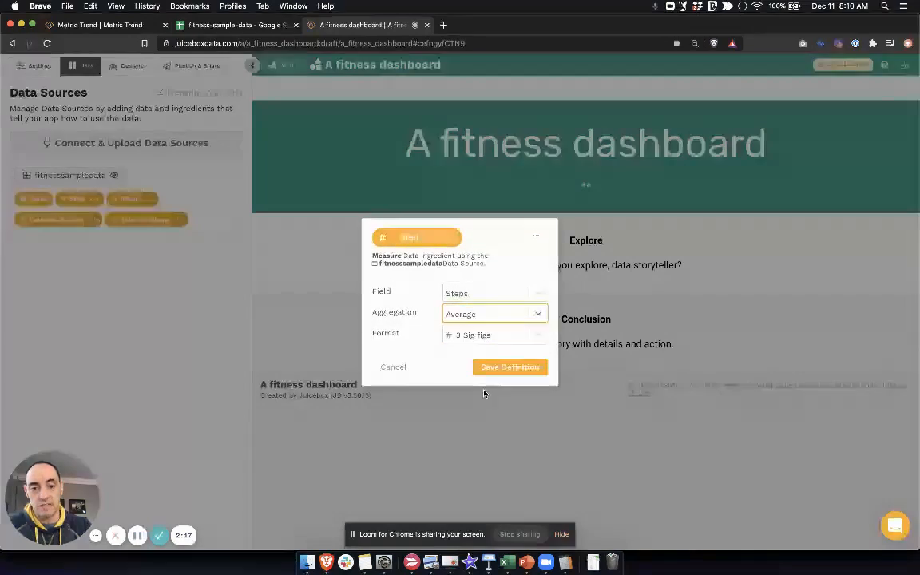
pyautogui.click(507, 369)
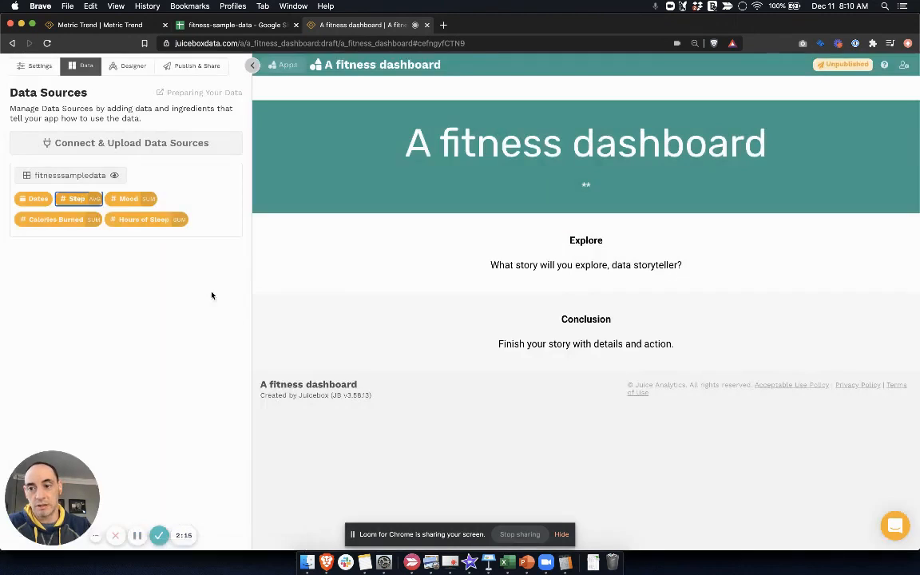
# Set the Mood measure's aggregation to Average and save its definition
pyautogui.click(149, 199)
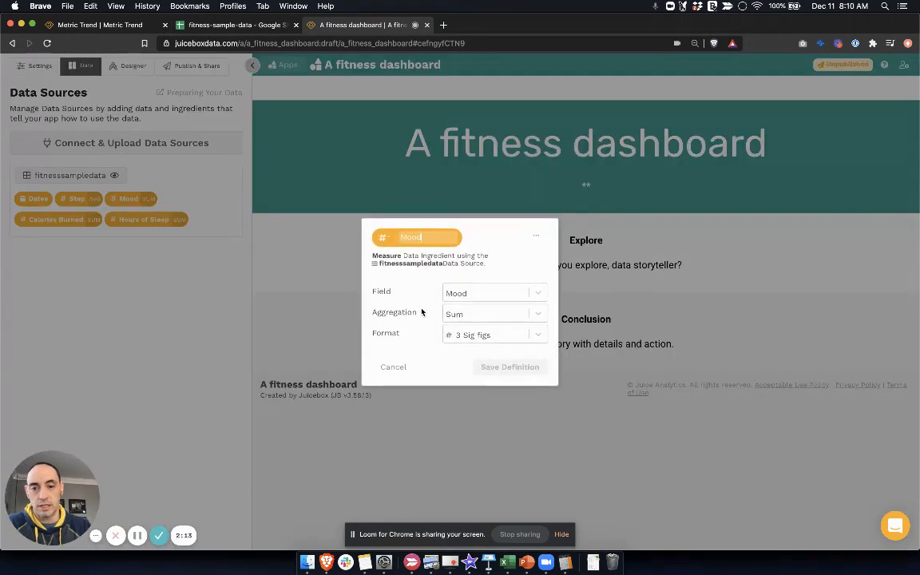
pyautogui.click(538, 318)
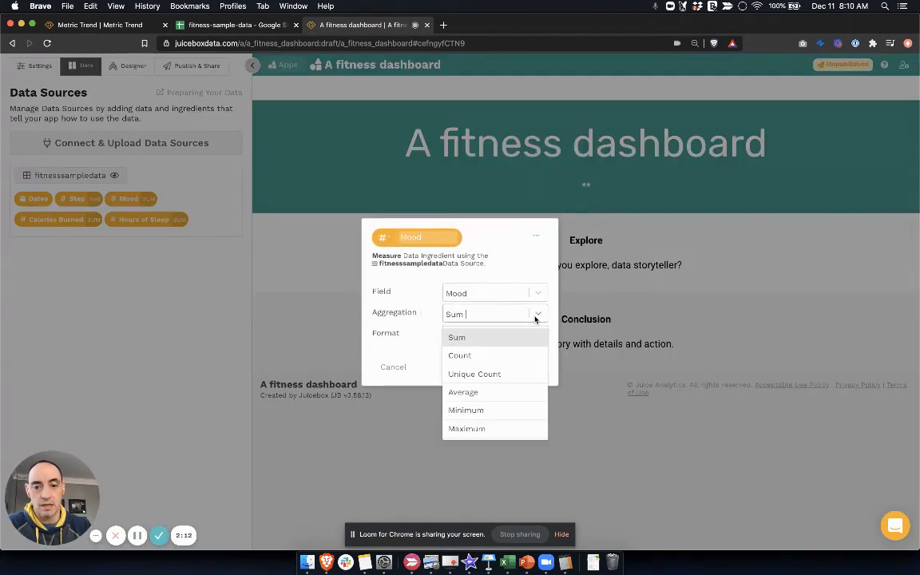
pyautogui.click(491, 391)
pyautogui.click(497, 369)
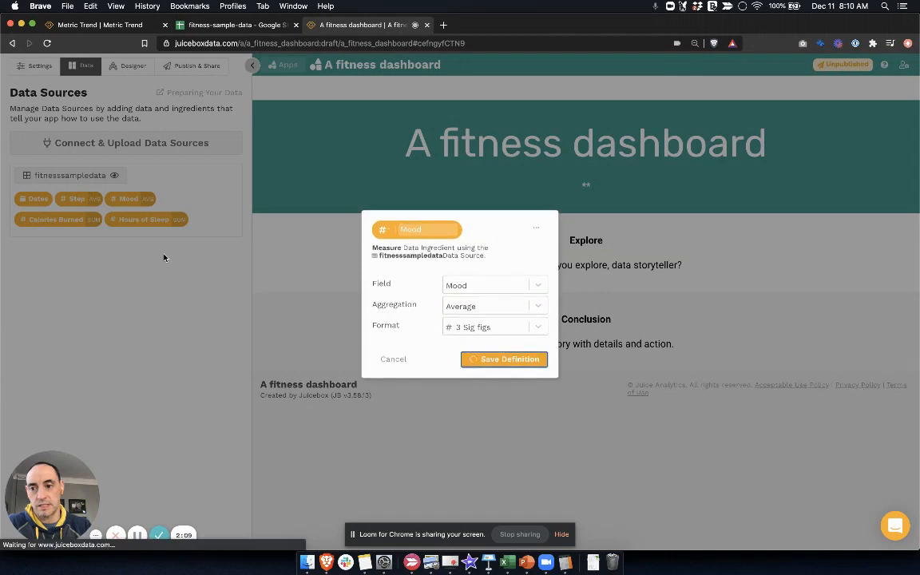
# Set the Calories Burned measure's aggregation to Average and save its definition
pyautogui.click(68, 222)
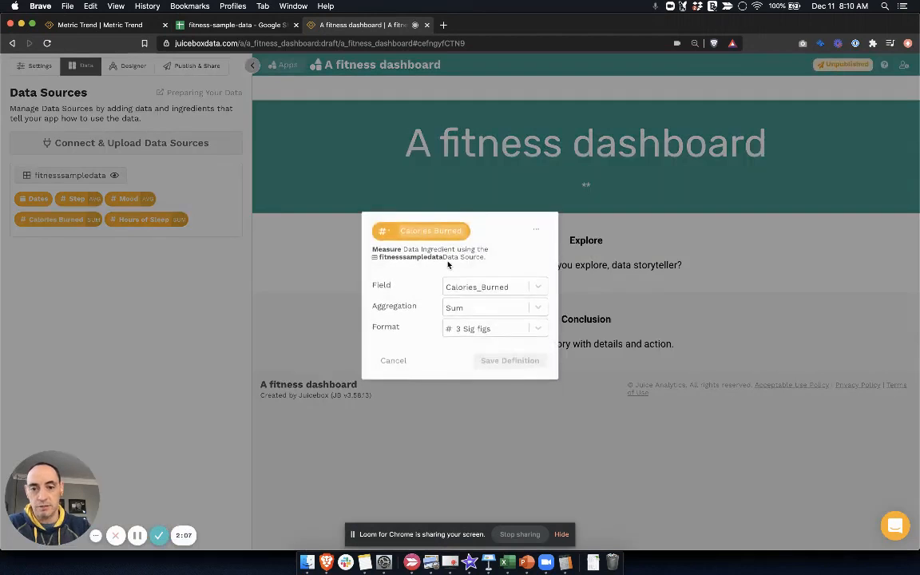
pyautogui.click(539, 316)
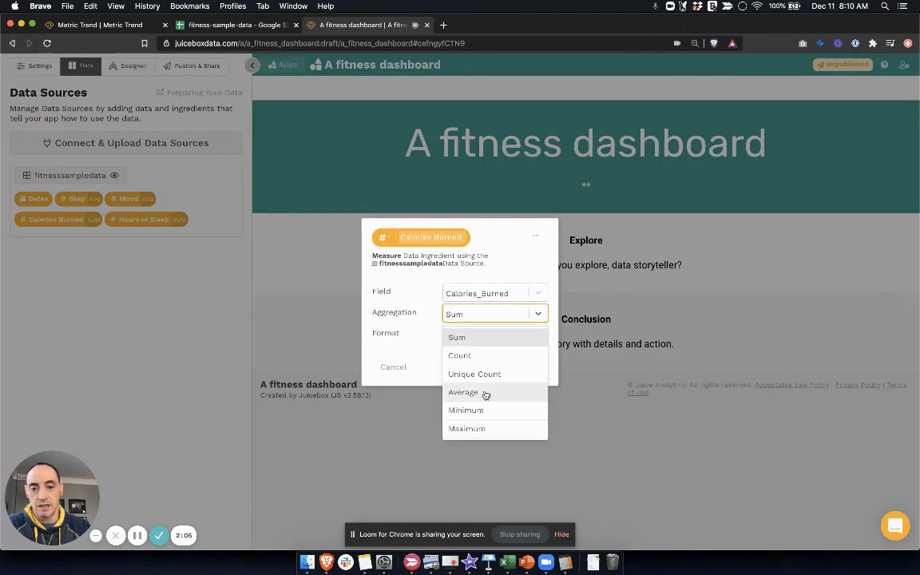
pyautogui.click(511, 390)
pyautogui.click(497, 368)
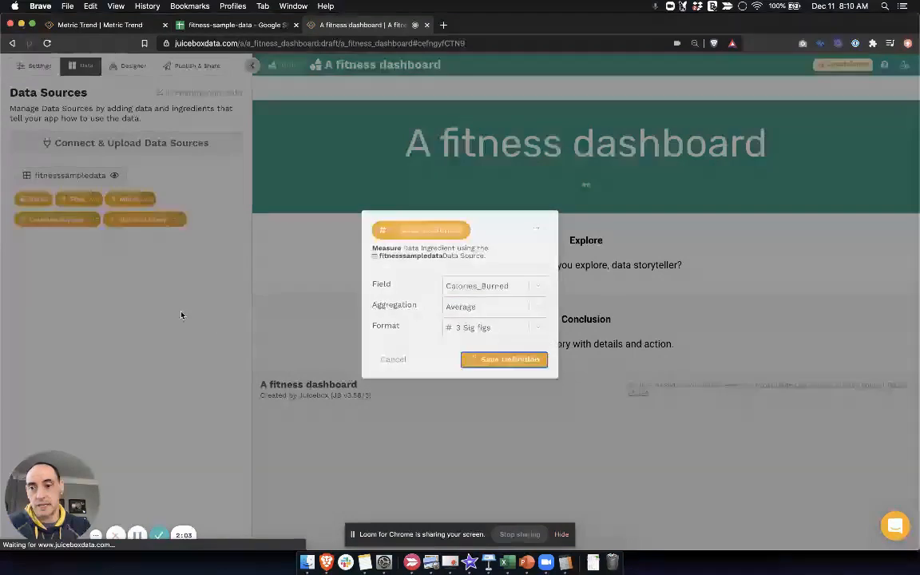
# Set the Hours of Sleep measure's aggregation to Average and save its definition
pyautogui.click(174, 225)
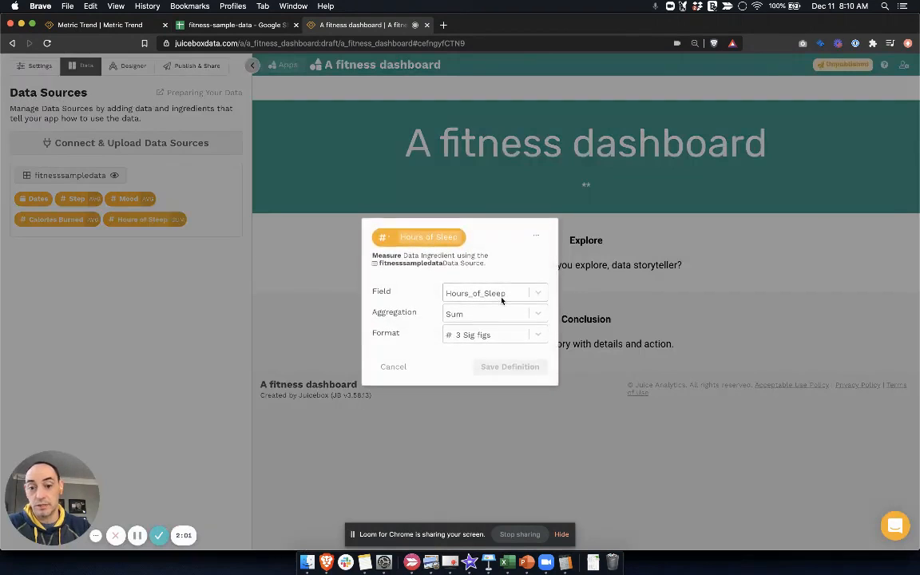
pyautogui.click(526, 315)
pyautogui.click(489, 391)
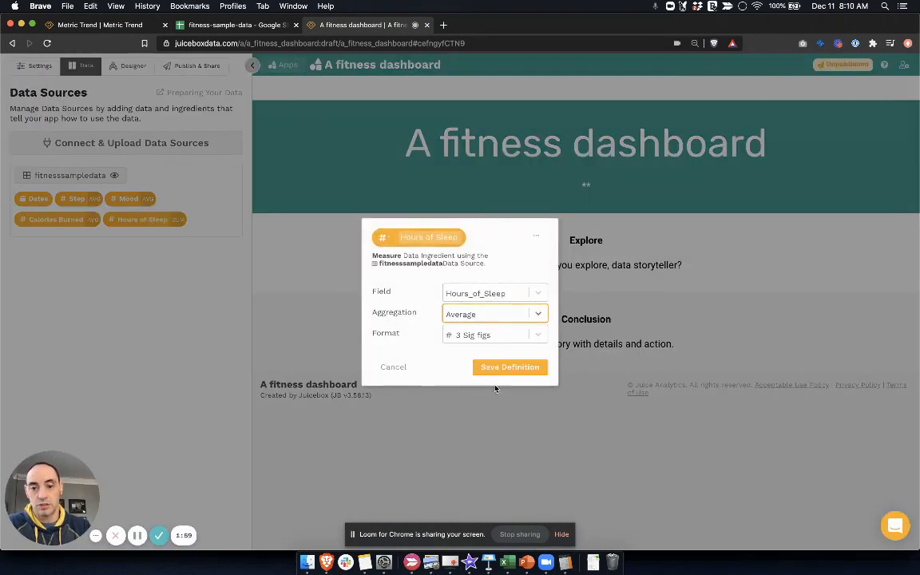
pyautogui.click(507, 373)
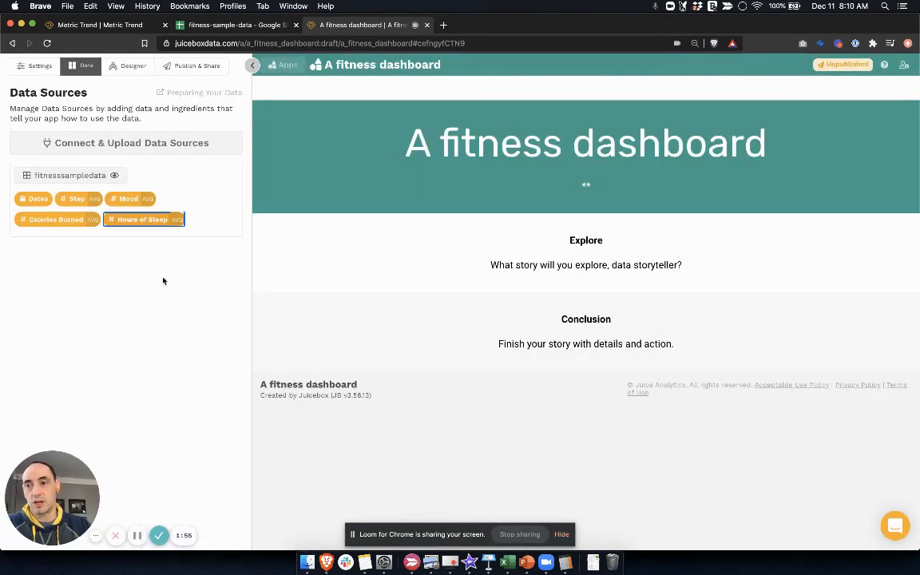
# Delete the Intro and Conclusion sections in the Story Designer, leaving only the Explore section
pyautogui.click(130, 67)
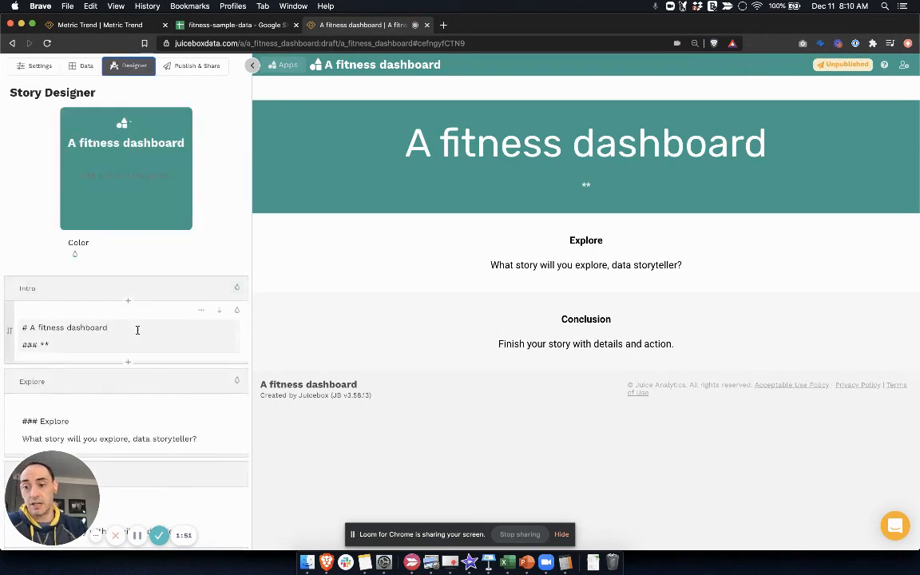
pyautogui.click(203, 289)
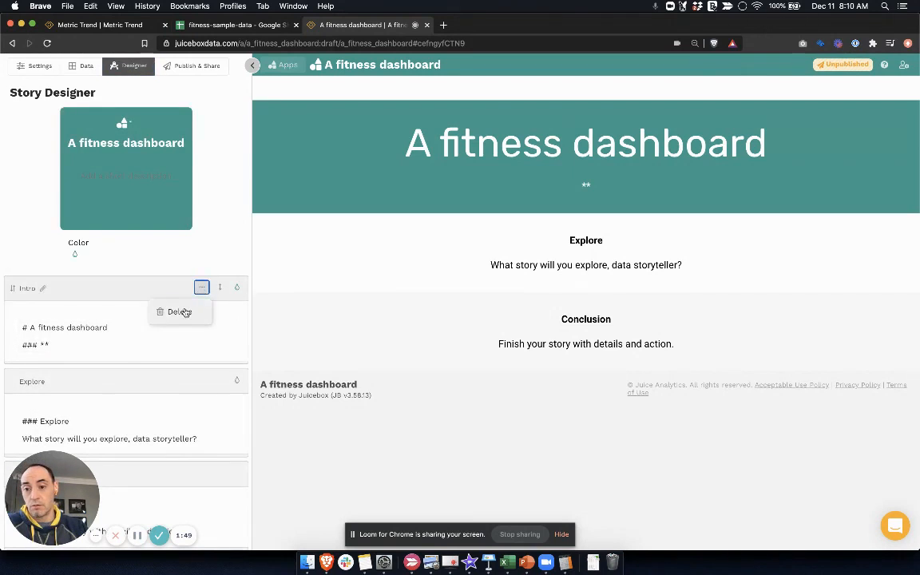
pyautogui.click(168, 310)
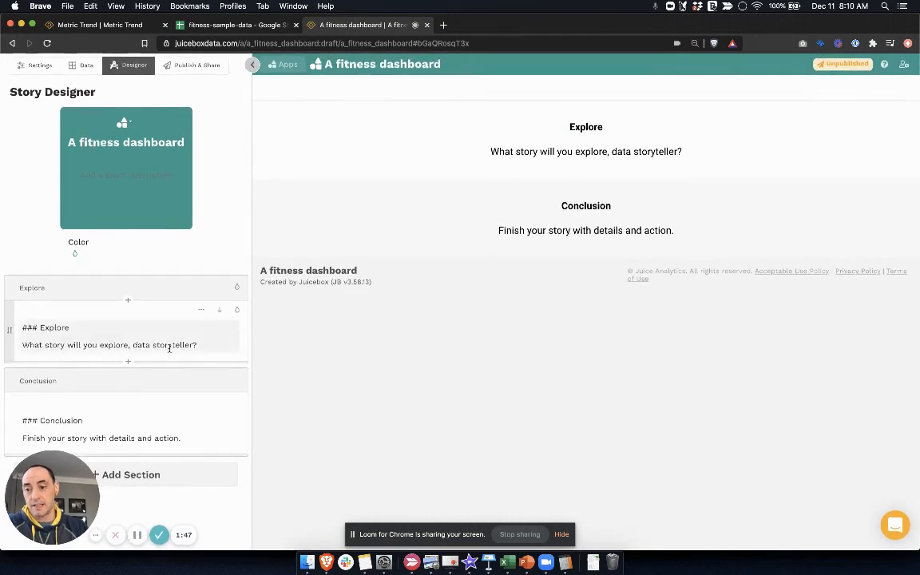
pyautogui.click(201, 385)
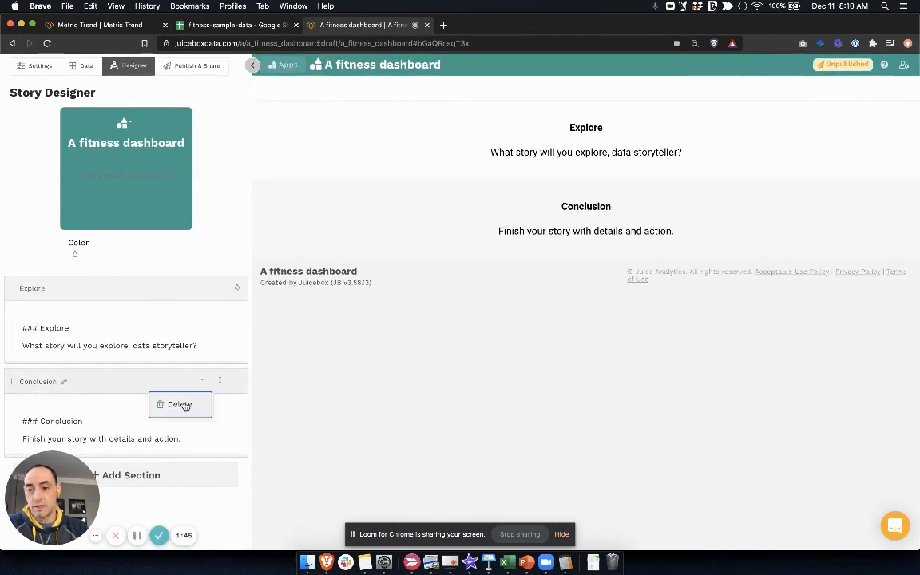
pyautogui.click(173, 404)
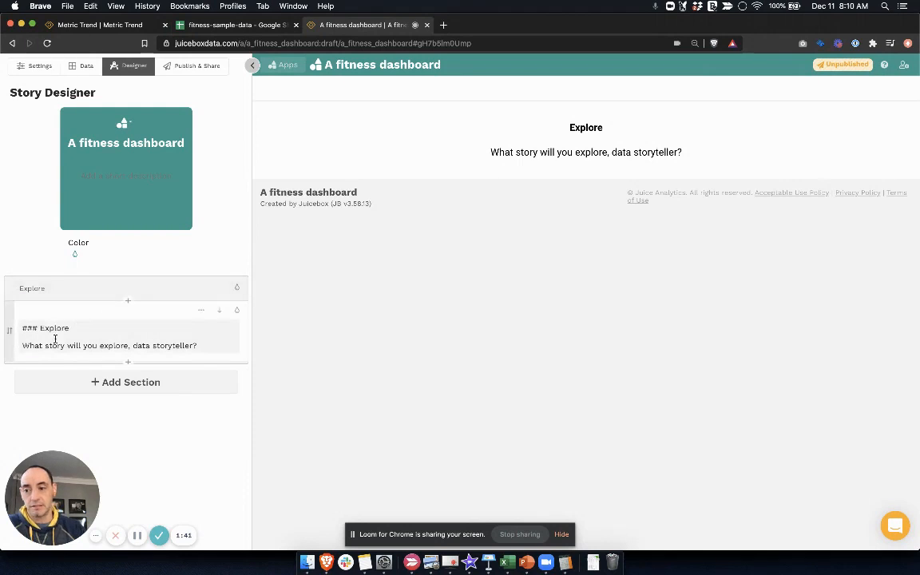
# Replace the Explore section's text with the heading "## My Fitness Dashboard" and save it
pyautogui.press('super+a')
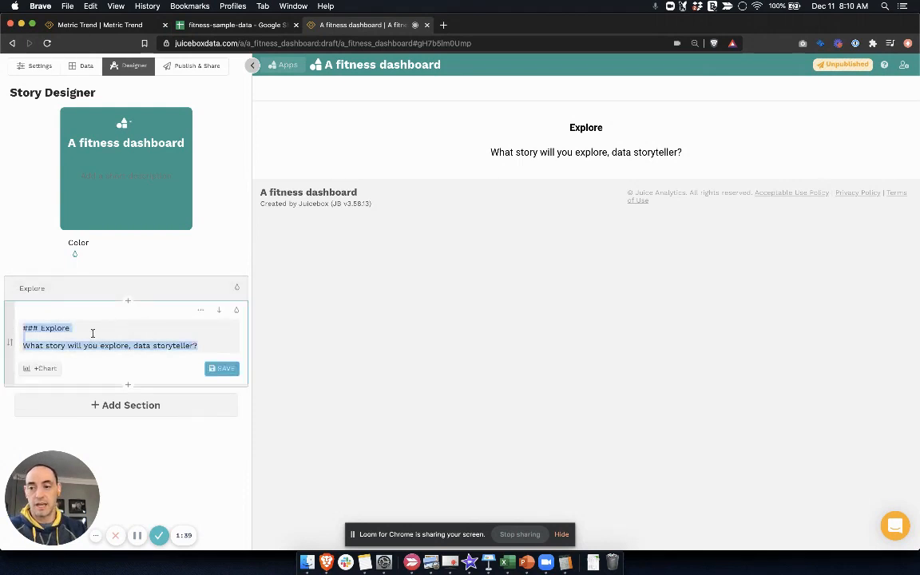
pyautogui.write('## My Fitness Dashboard')
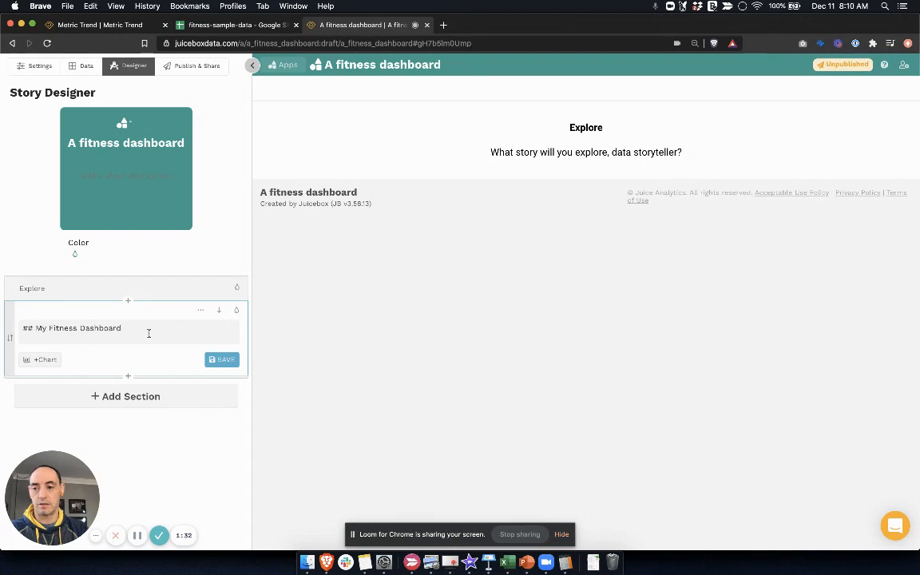
pyautogui.click(223, 360)
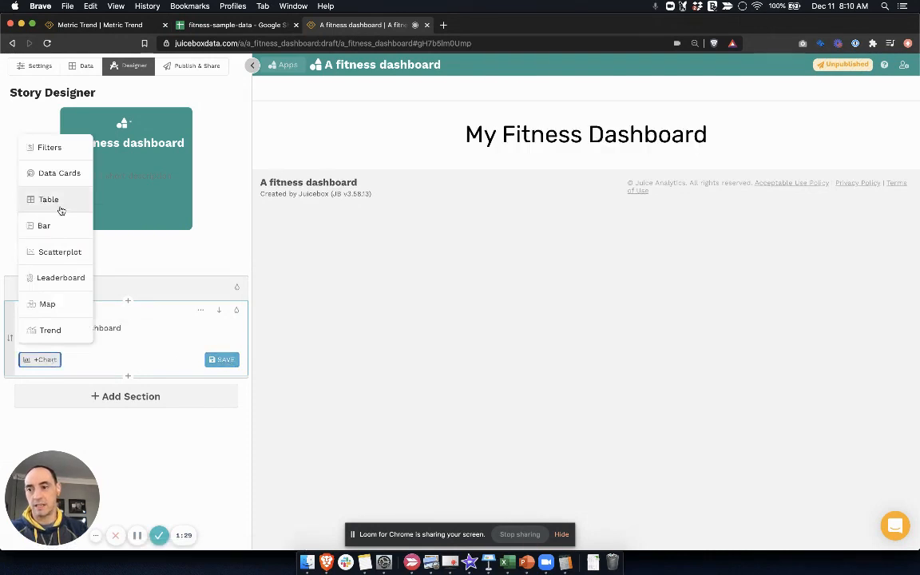
# Add Data Cards under the dashboard heading for Mood, Calories Burned, Step and Hours of Sleep, and save them
pyautogui.click(57, 182)
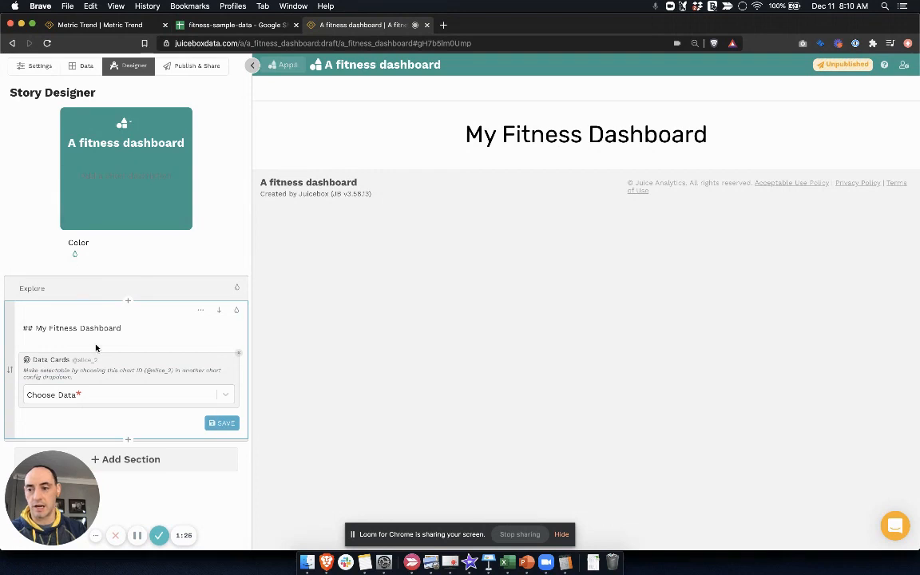
pyautogui.click(219, 395)
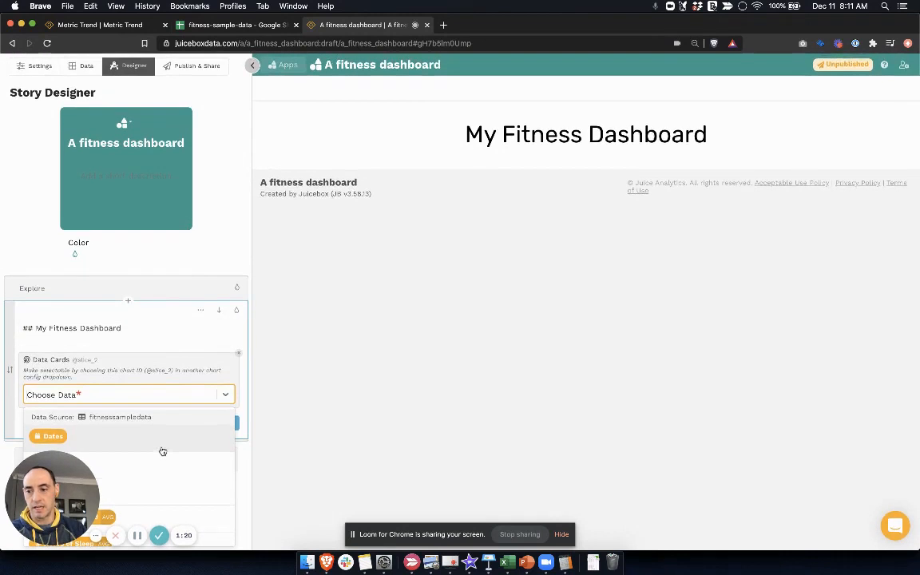
pyautogui.click(162, 494)
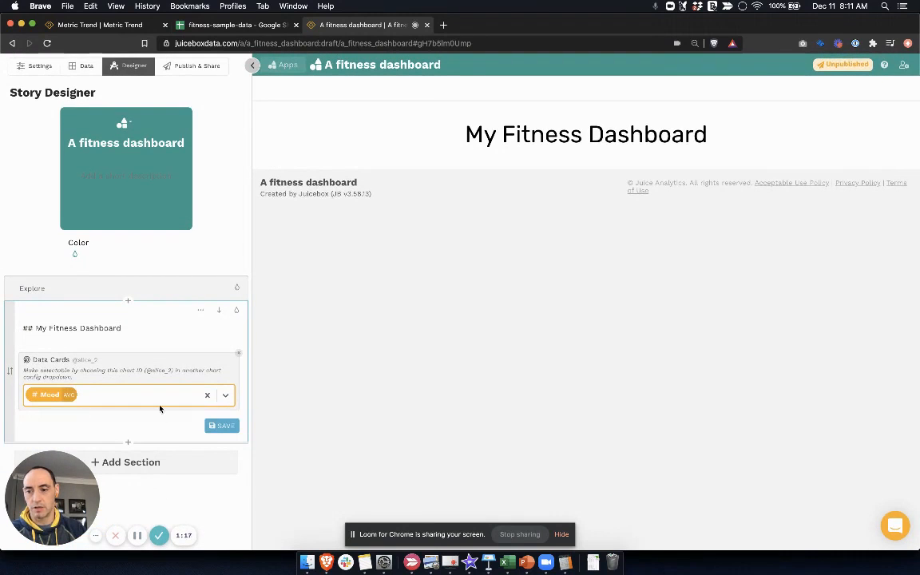
pyautogui.click(160, 400)
pyautogui.click(177, 464)
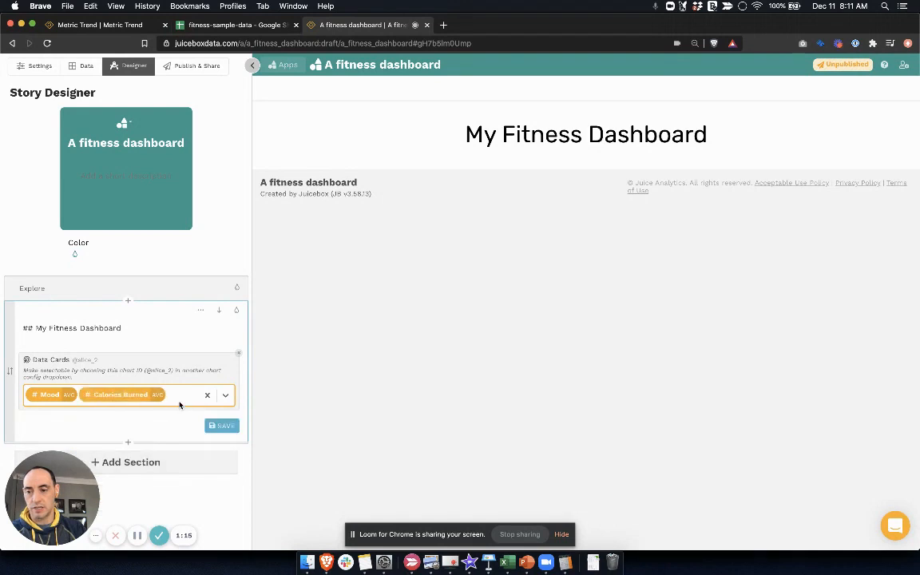
pyautogui.click(180, 406)
pyautogui.click(173, 438)
pyautogui.click(174, 412)
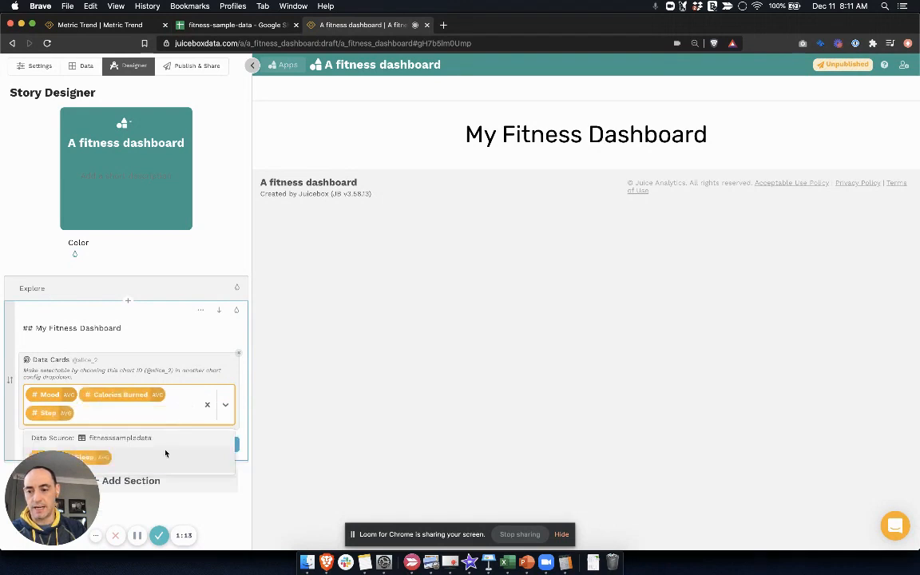
pyautogui.click(164, 452)
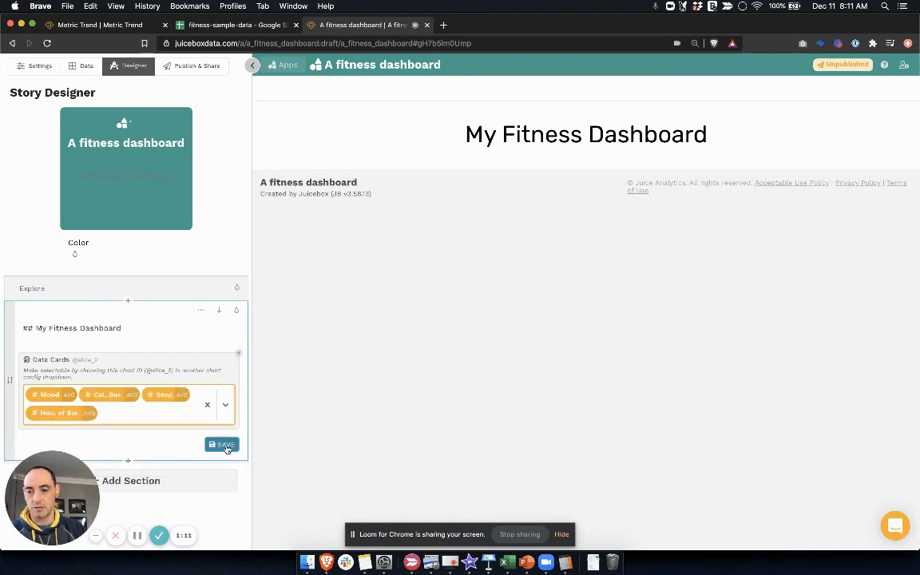
pyautogui.click(225, 446)
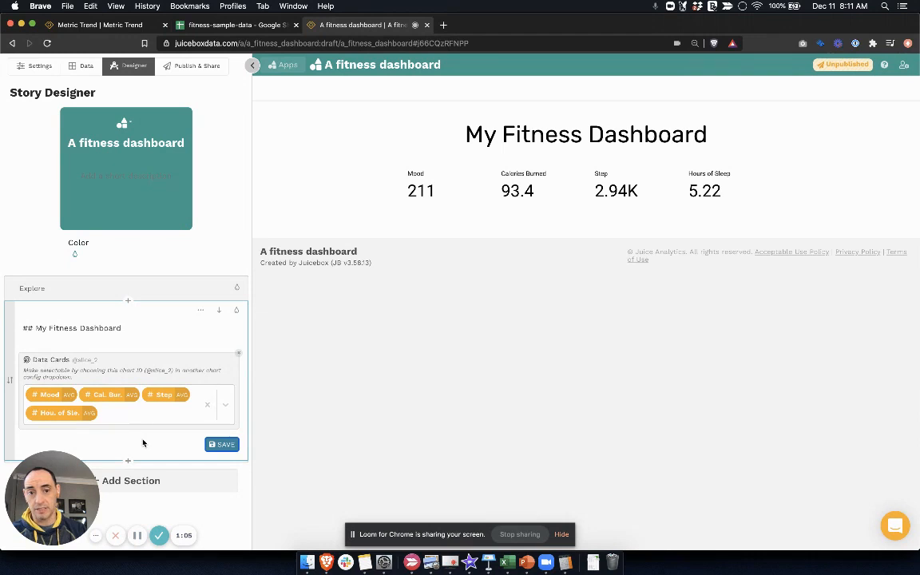
# Add a new slice below the data cards in the Explore section and insert a Trend chart in it
pyautogui.click(129, 462)
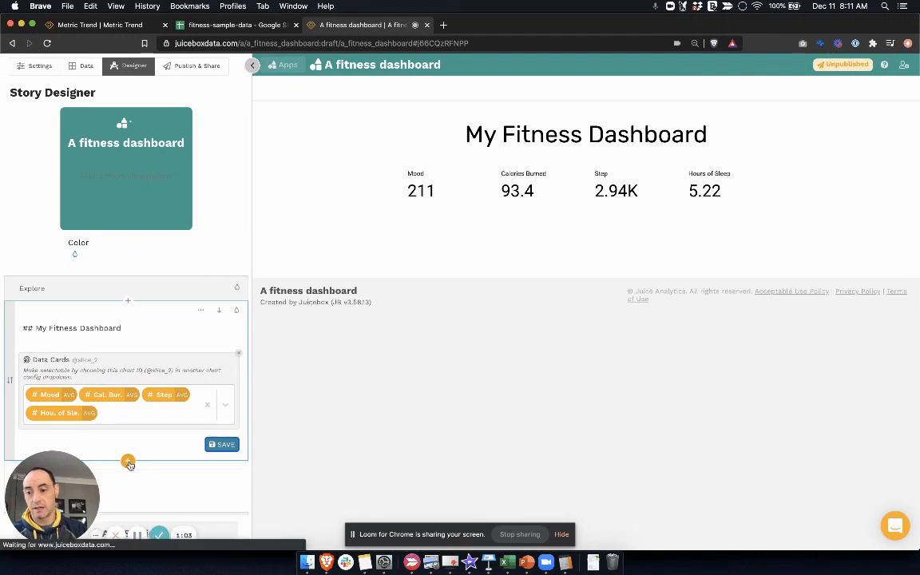
pyautogui.click(143, 497)
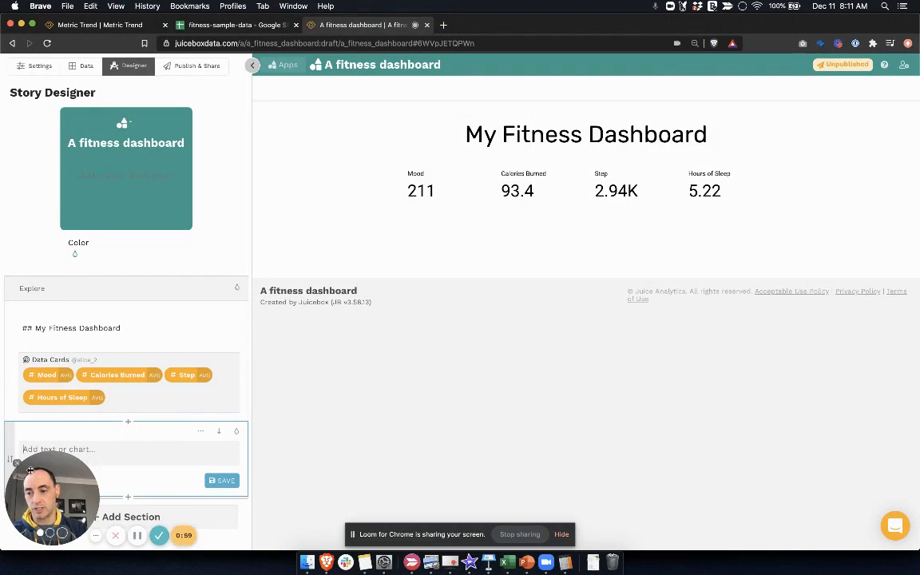
pyautogui.moveTo(29, 472); pyautogui.dragTo(315, 513)
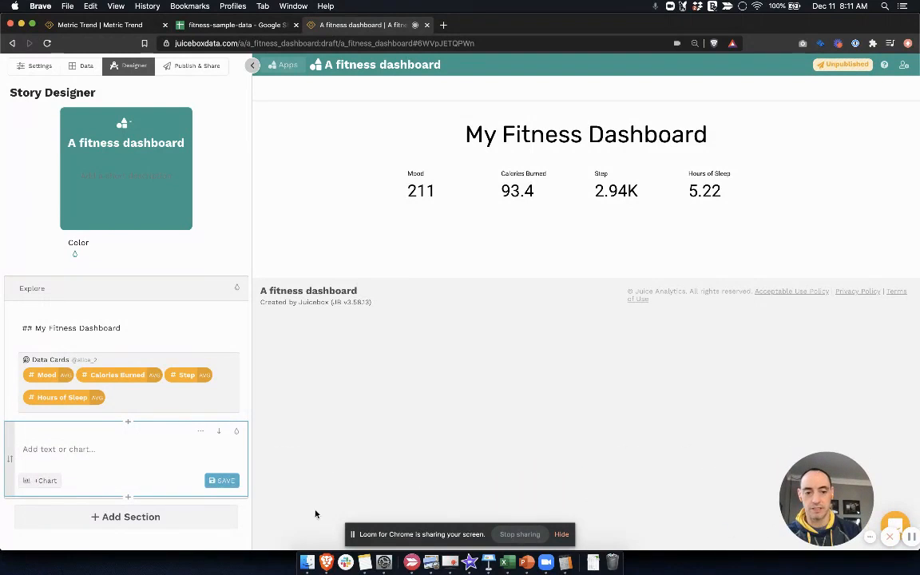
pyautogui.click(42, 481)
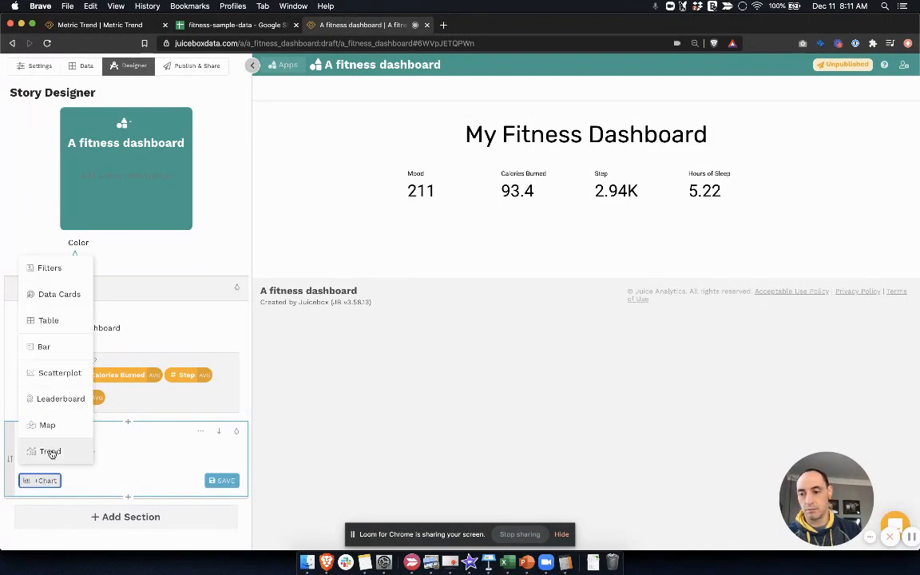
pyautogui.click(49, 452)
pyautogui.scroll(-2, 134, 500)
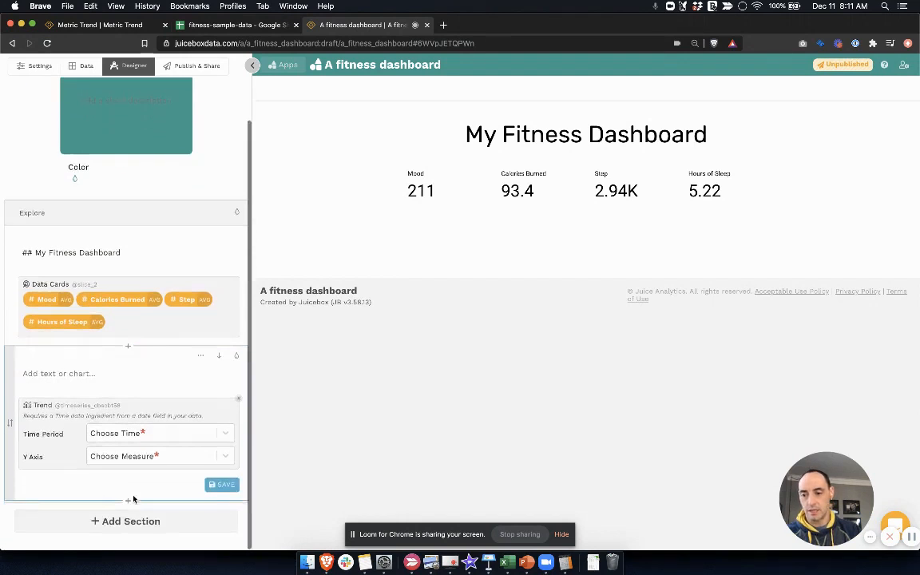
pyautogui.click(186, 433)
pyautogui.click(116, 476)
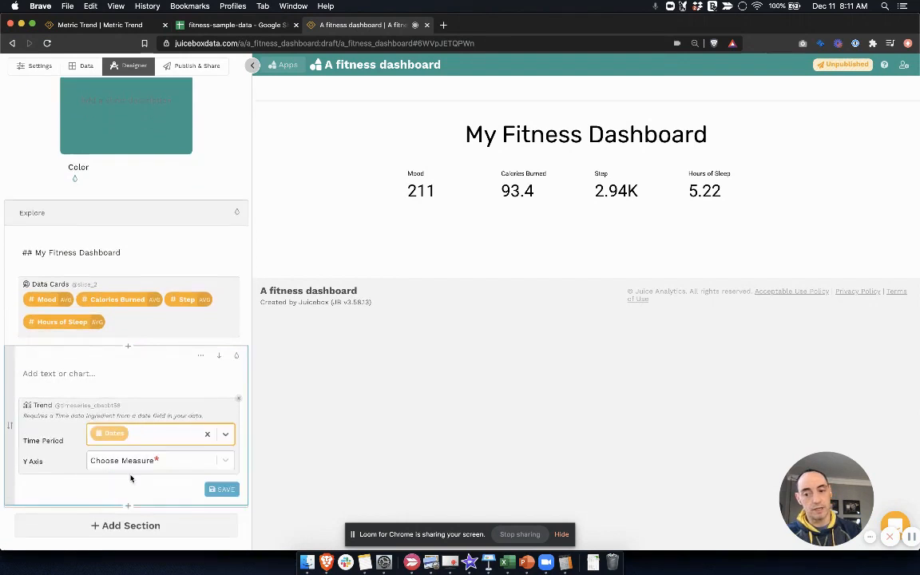
pyautogui.click(160, 461)
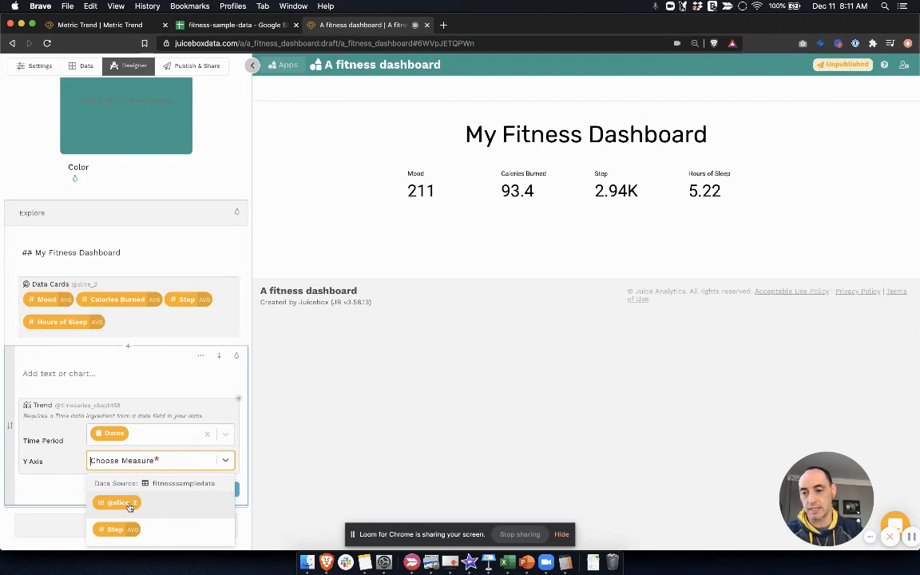
pyautogui.click(129, 506)
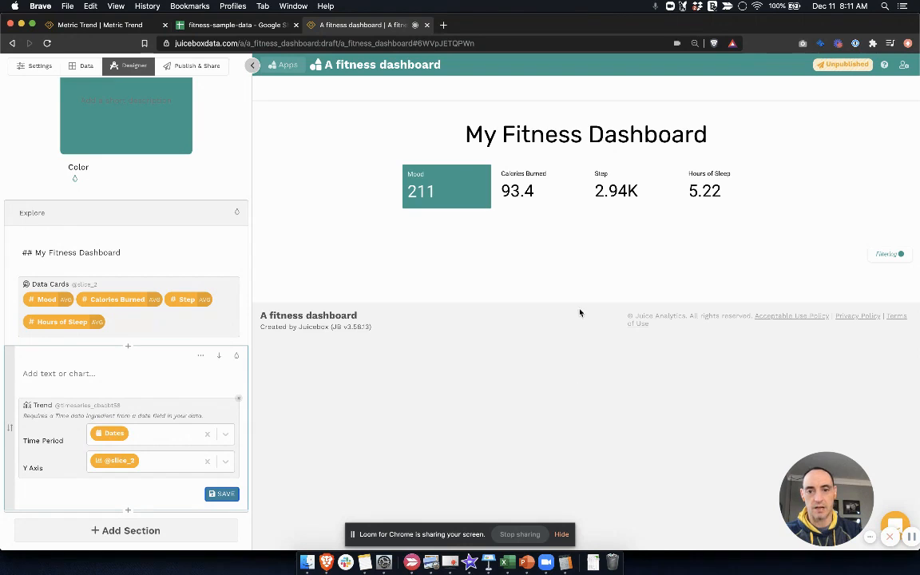
pyautogui.click(524, 192)
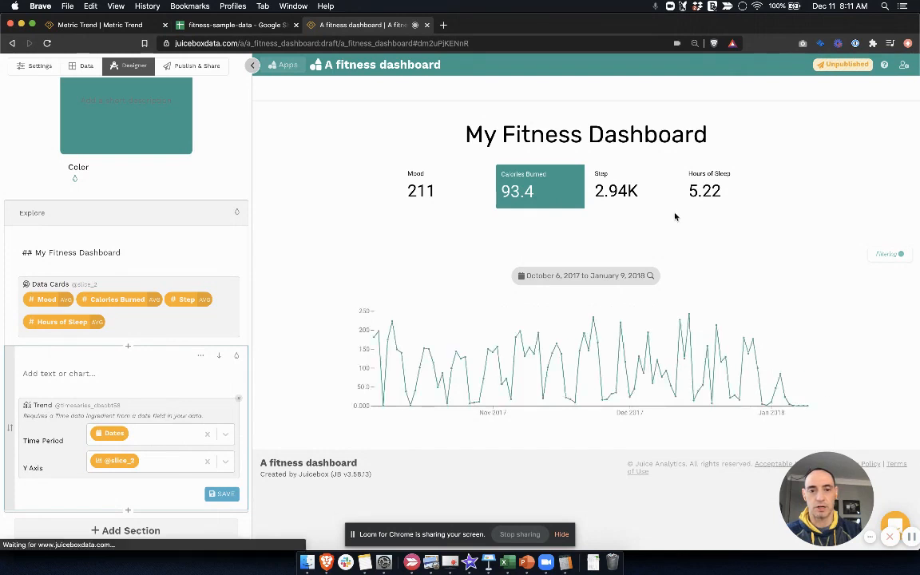
# Set the Explore section's background to the custom hex color 264653
pyautogui.click(237, 215)
pyautogui.click(237, 269)
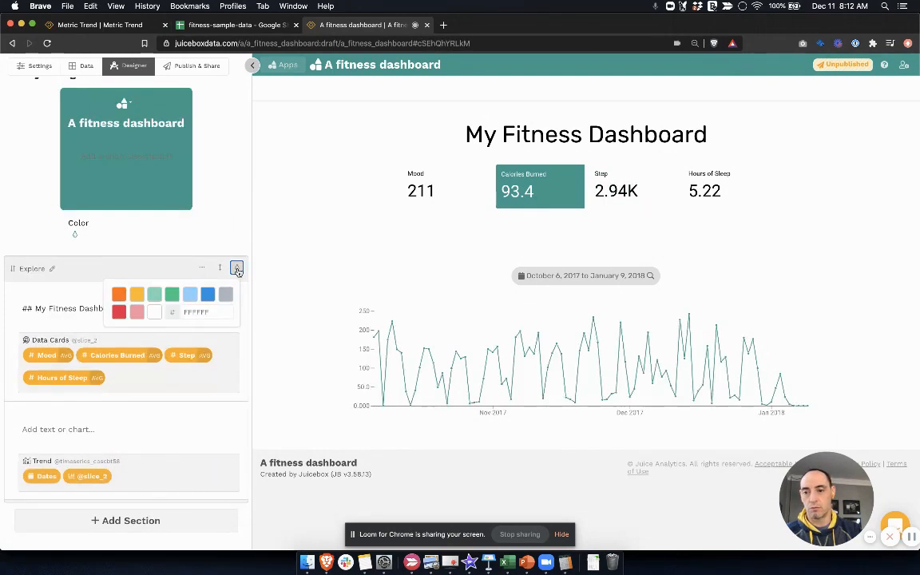
pyautogui.doubleClick(199, 312)
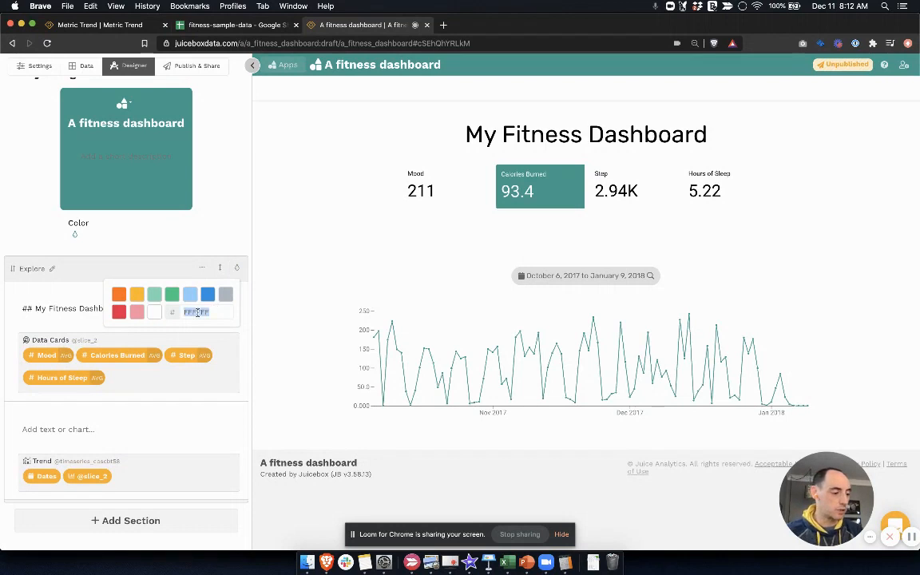
pyautogui.write('264')
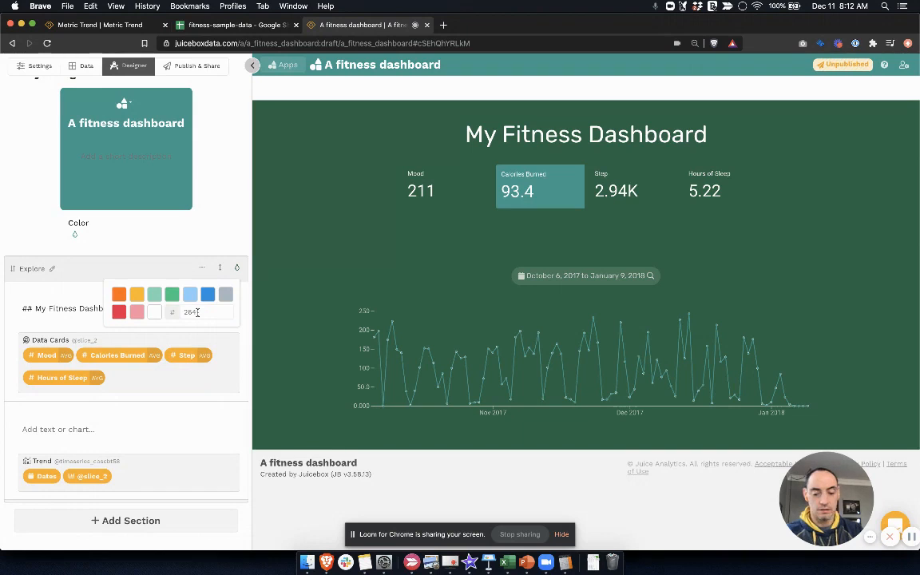
pyautogui.write('653')
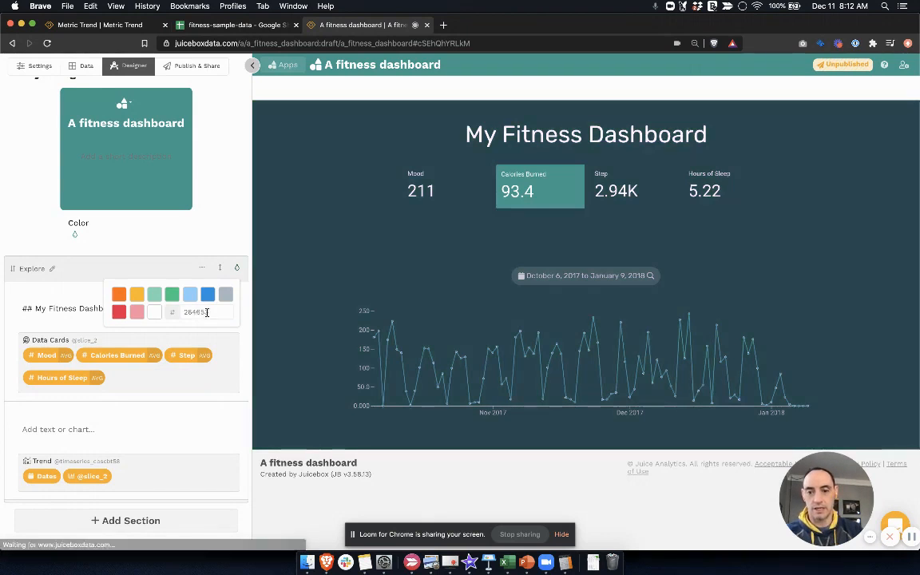
pyautogui.click(190, 387)
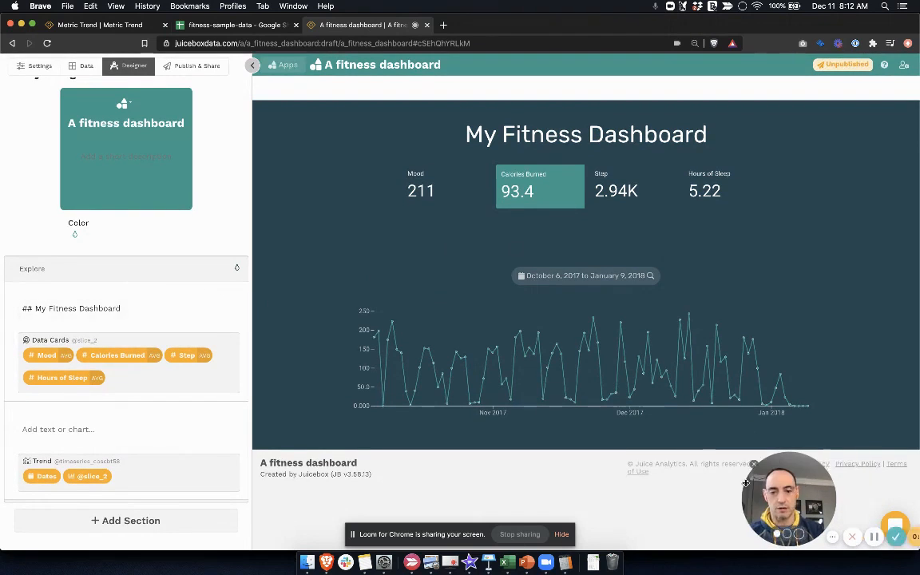
pyautogui.moveTo(844, 484); pyautogui.dragTo(111, 477)
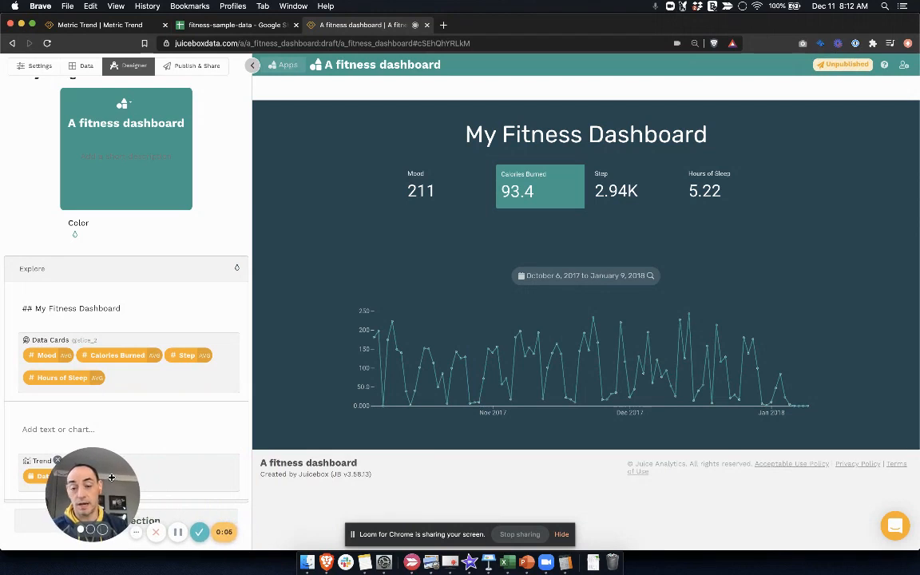